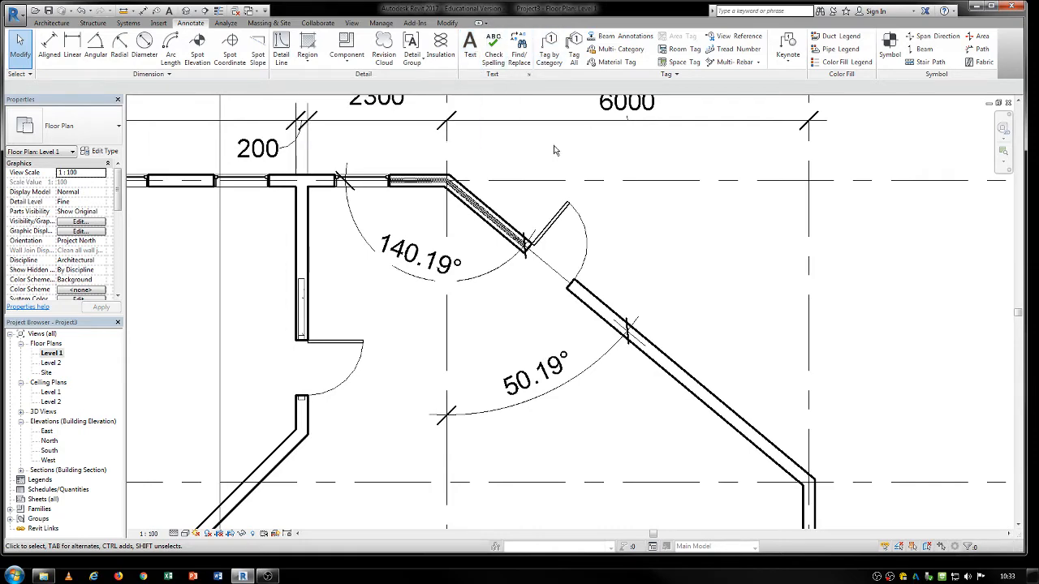
{"action": "middle_click_drag", "start_coordinate": [554, 150], "coordinate": [583, 164]}
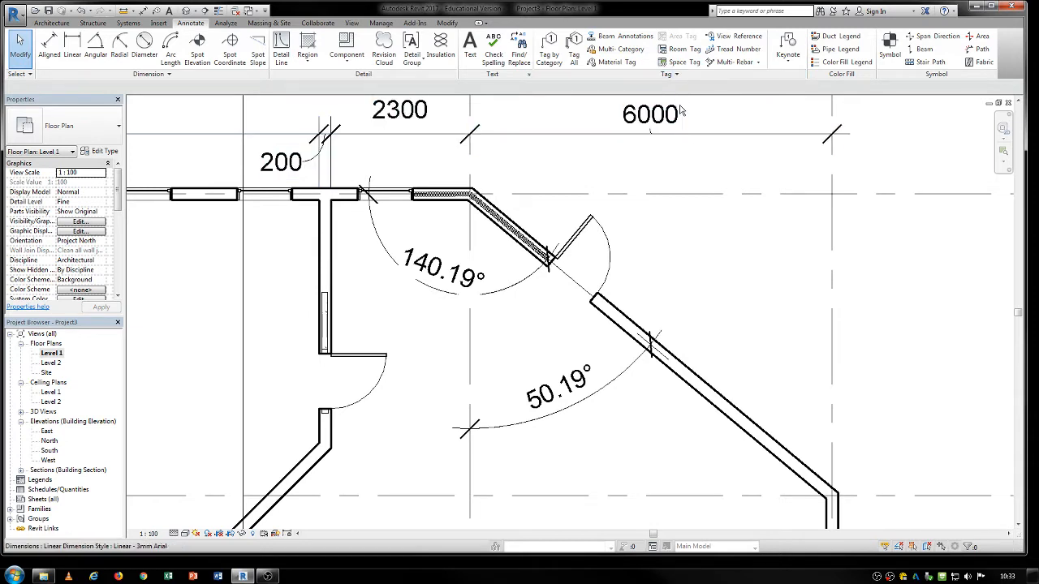
{"action": "scroll", "coordinate": [756, 204], "scroll_direction": "down", "scroll_amount": 4}
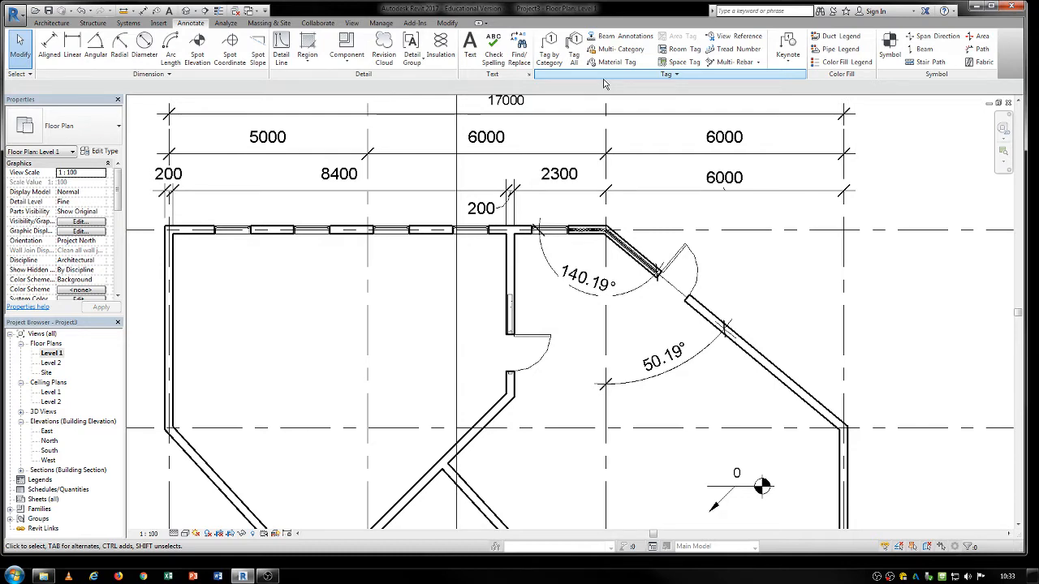
{"action": "middle_click_drag", "start_coordinate": [810, 479], "coordinate": [633, 362]}
{"action": "scroll", "coordinate": [633, 362], "scroll_direction": "down", "scroll_amount": 3}
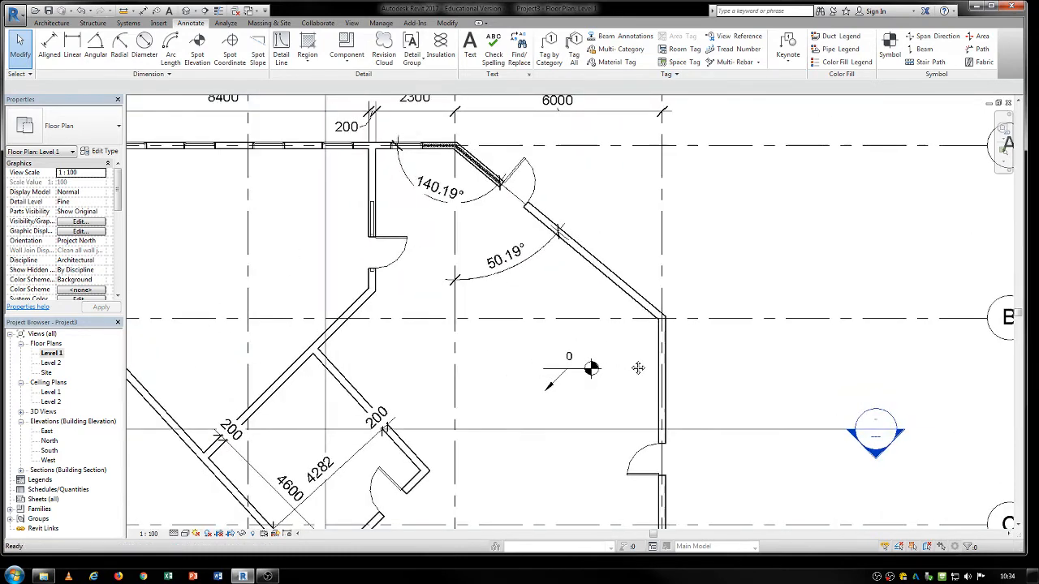
{"action": "middle_click_drag", "start_coordinate": [481, 354], "coordinate": [532, 330]}
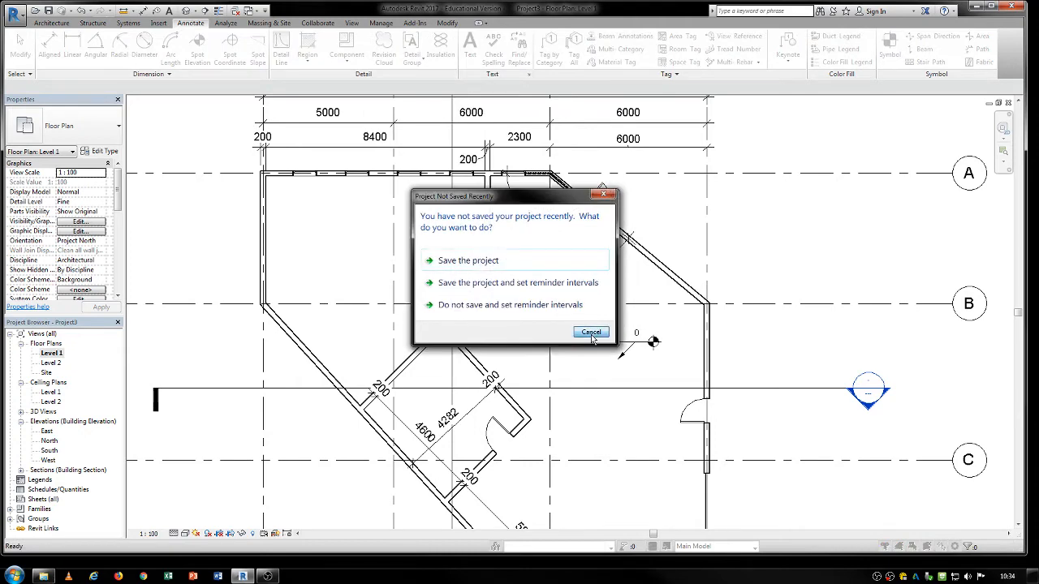
Dismiss the save reminder and tag the east exterior wall door between grids B and C by category, with an attached-end leader.
{"action": "left_click", "coordinate": [590, 331]}
{"action": "scroll", "coordinate": [410, 174], "scroll_direction": "up", "scroll_amount": 2}
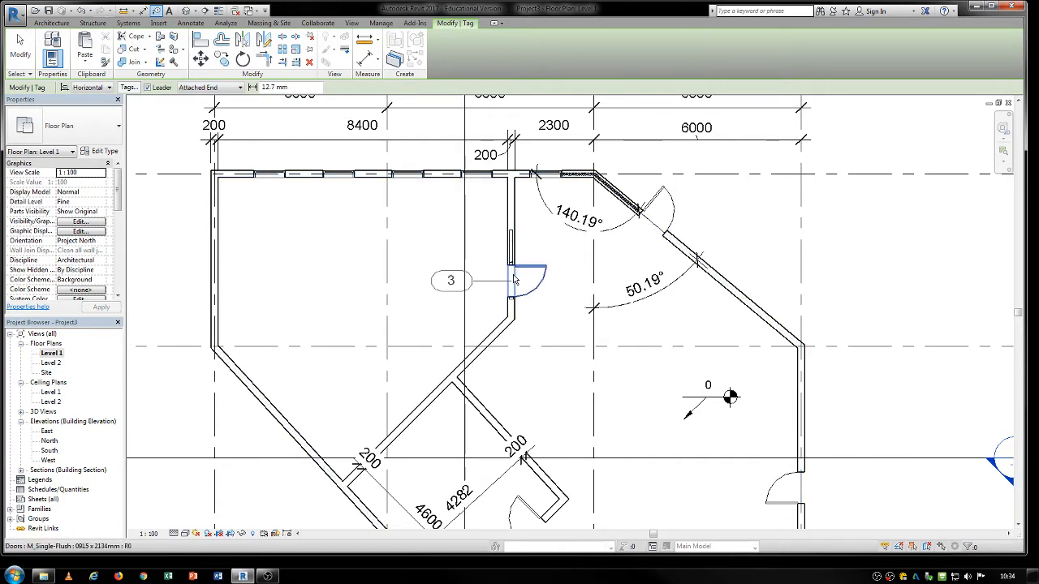
{"action": "middle_click_drag", "start_coordinate": [525, 413], "coordinate": [516, 280]}
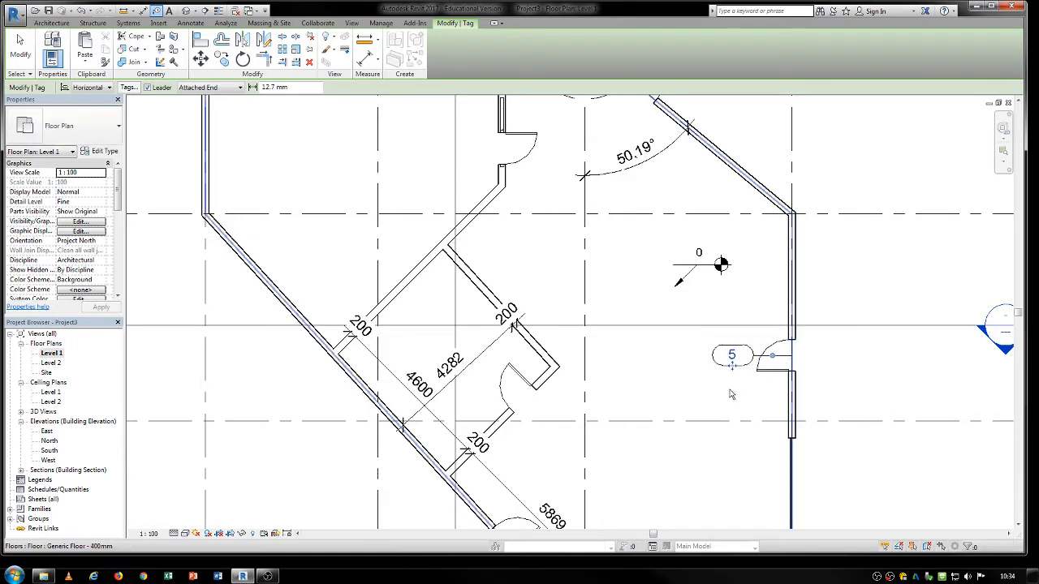
Reposition the east door's tag and bend its leader so the tag sits clear of the door swing.
{"action": "left_click_drag", "start_coordinate": [734, 368], "coordinate": [751, 332]}
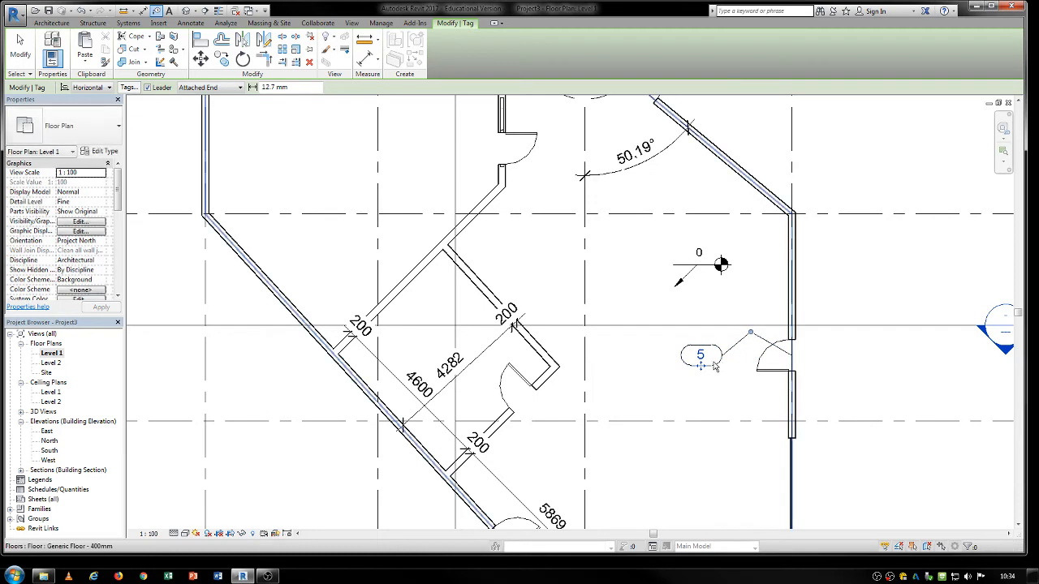
{"action": "mouse_move", "coordinate": [703, 366]}
{"action": "left_mouse_down"}
{"action": "mouse_move", "coordinate": [702, 348]}
{"action": "mouse_move", "coordinate": [699, 384]}
{"action": "left_mouse_up"}
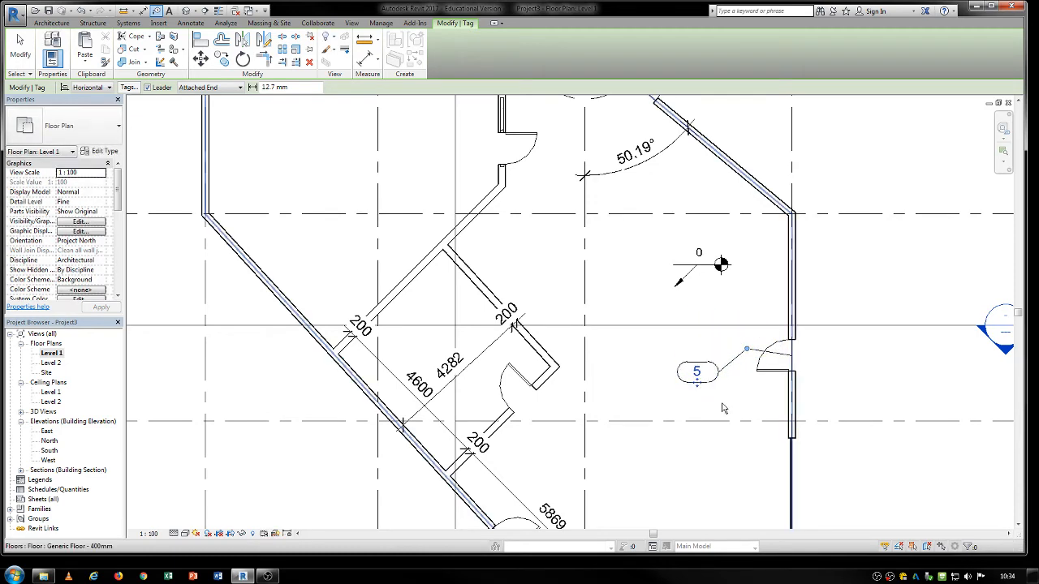
{"action": "left_click", "coordinate": [730, 410]}
{"action": "left_click", "coordinate": [585, 295]}
{"action": "scroll", "coordinate": [681, 415], "scroll_direction": "down", "scroll_amount": 3}
{"action": "key", "text": "Escape"}
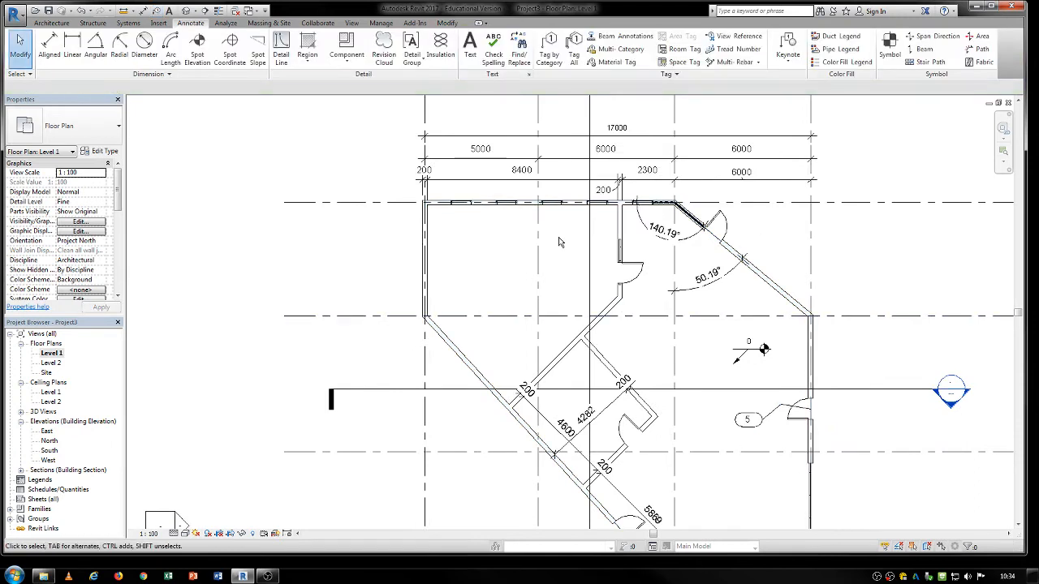
Tag all untagged doors and windows in the current view with M_Door Tag and M_Window Tag, without leaders.
{"action": "left_click", "coordinate": [575, 50]}
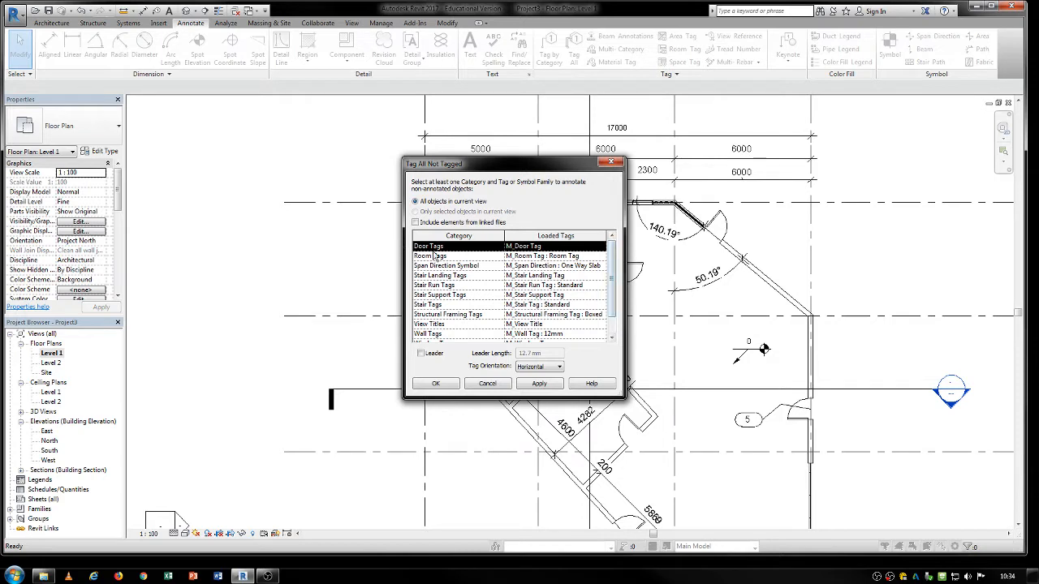
{"action": "left_click", "coordinate": [436, 248]}
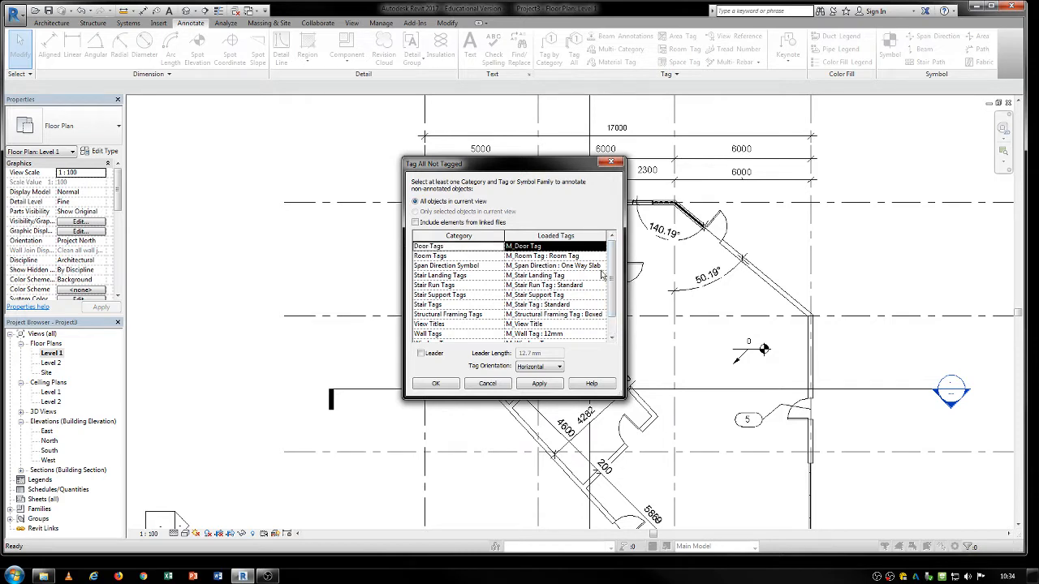
{"action": "scroll", "coordinate": [612, 268], "scroll_direction": "down", "scroll_amount": 1}
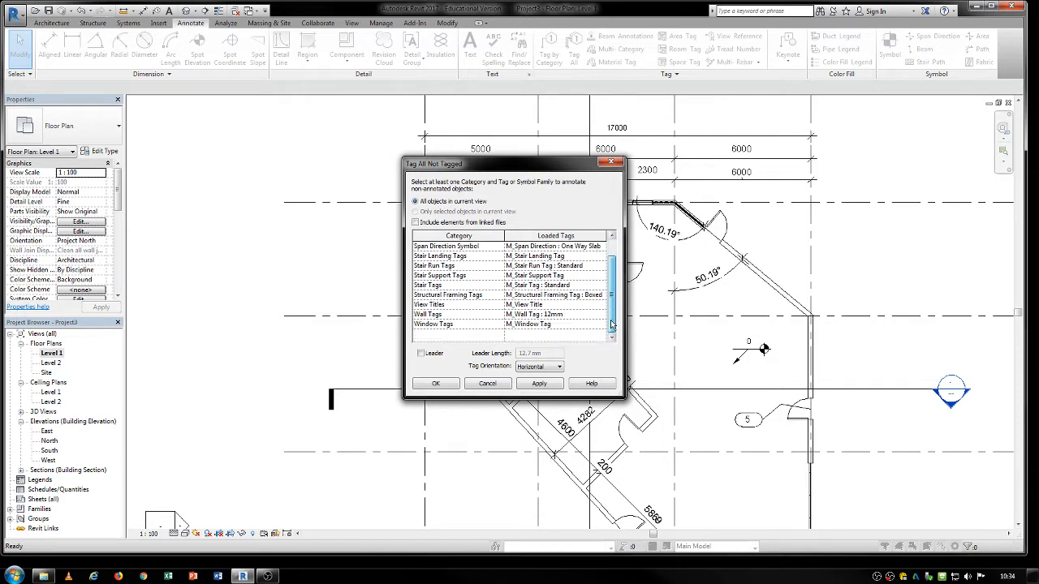
{"action": "left_click", "coordinate": [442, 325]}
{"action": "left_click", "coordinate": [436, 384]}
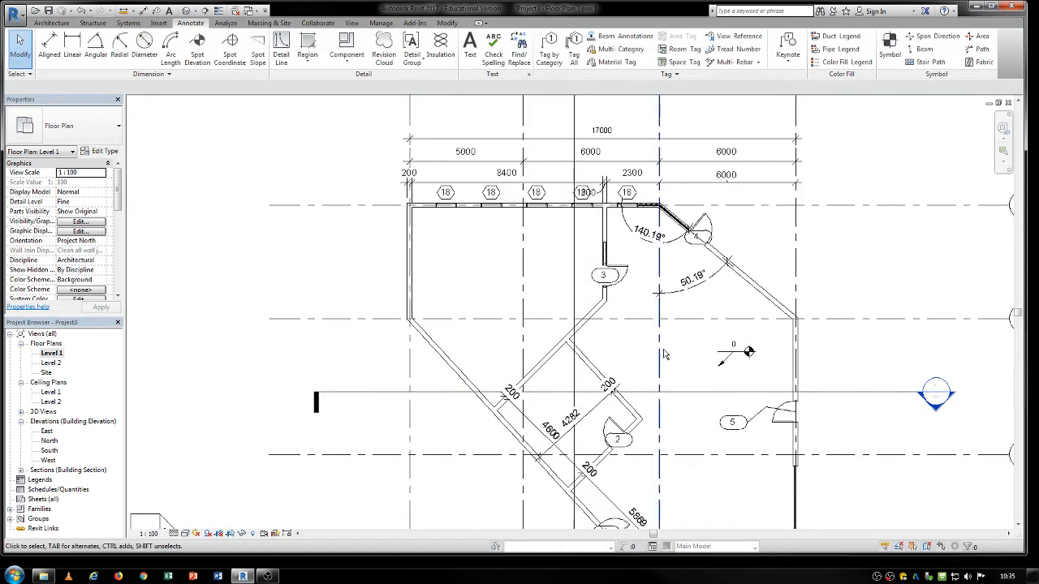
Tag all untagged walls in the current view with the M_Wall Tag : 12mm type.
{"action": "middle_click_drag", "start_coordinate": [706, 400], "coordinate": [656, 363]}
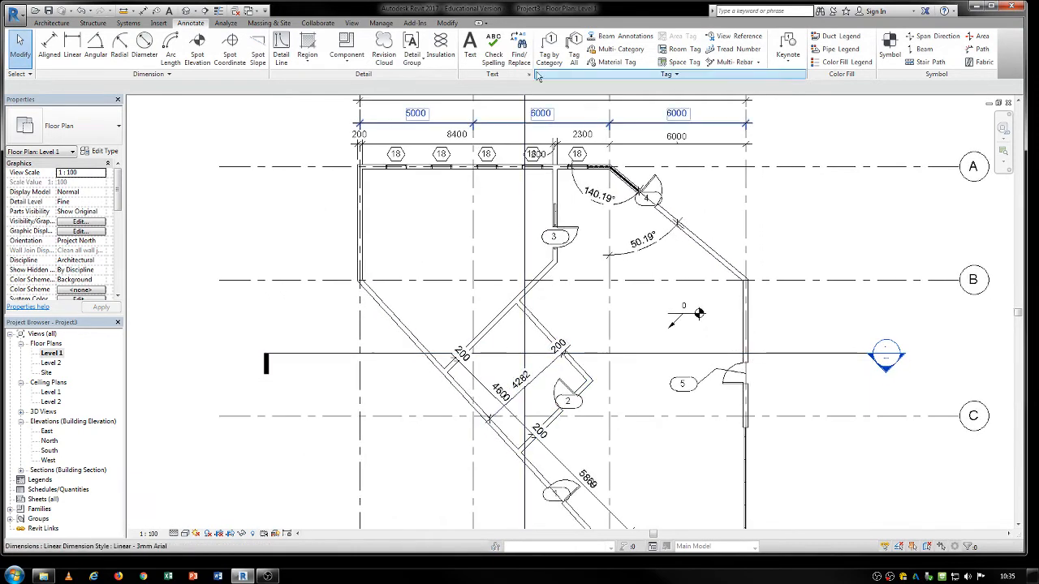
{"action": "left_click", "coordinate": [576, 51]}
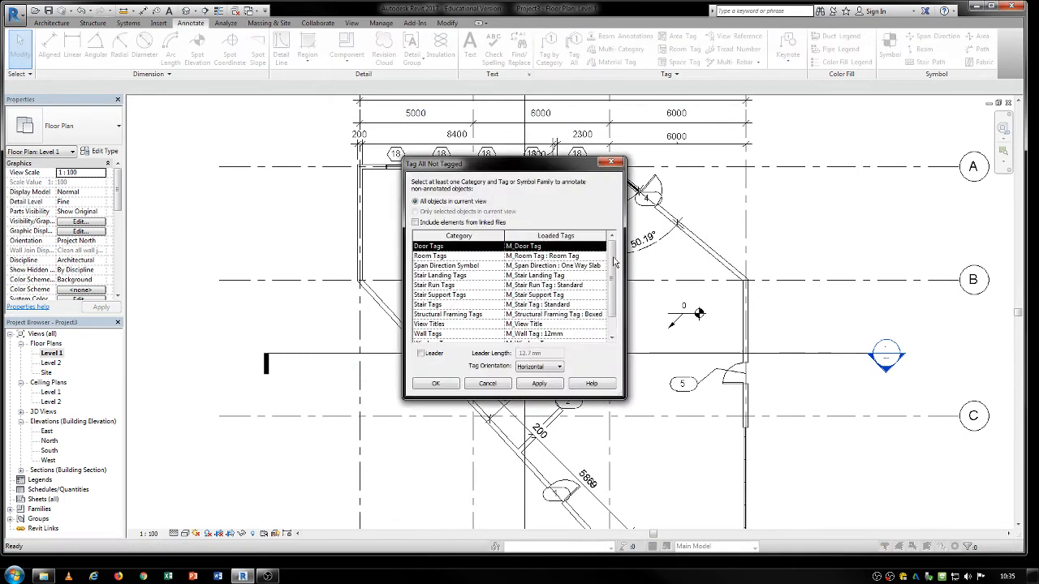
{"action": "left_click", "coordinate": [430, 333]}
{"action": "left_click", "coordinate": [436, 384]}
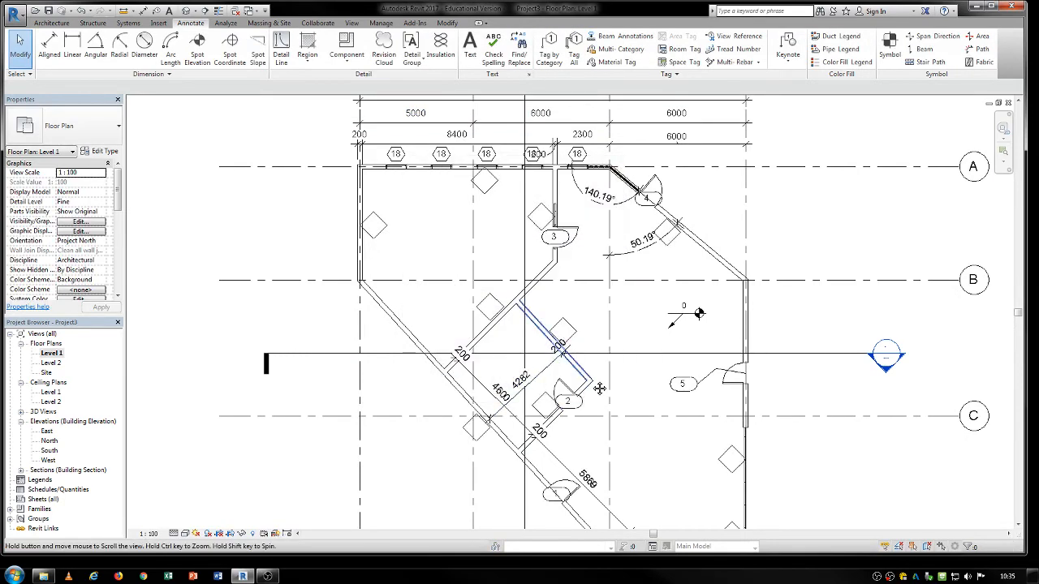
Undo the automatic wall tags and the automatic door and window tags.
{"action": "middle_click_drag", "start_coordinate": [594, 386], "coordinate": [602, 355]}
{"action": "key", "text": "ctrl+z"}
{"action": "key", "text": "ctrl+z"}
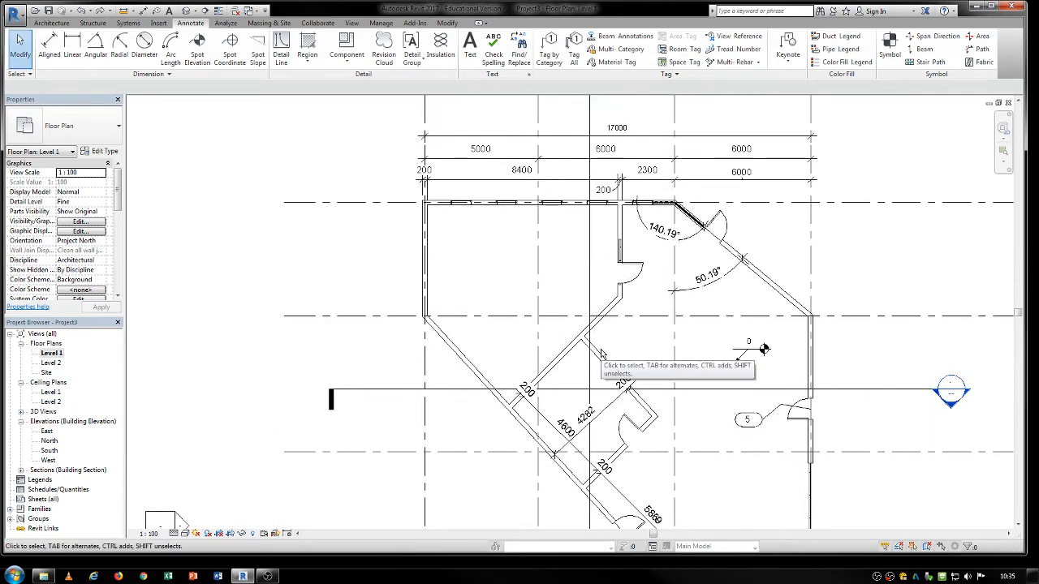
Delete the remaining door tag beside the east exterior wall door between grids B and C.
{"action": "scroll", "coordinate": [552, 335], "scroll_direction": "down", "scroll_amount": 3}
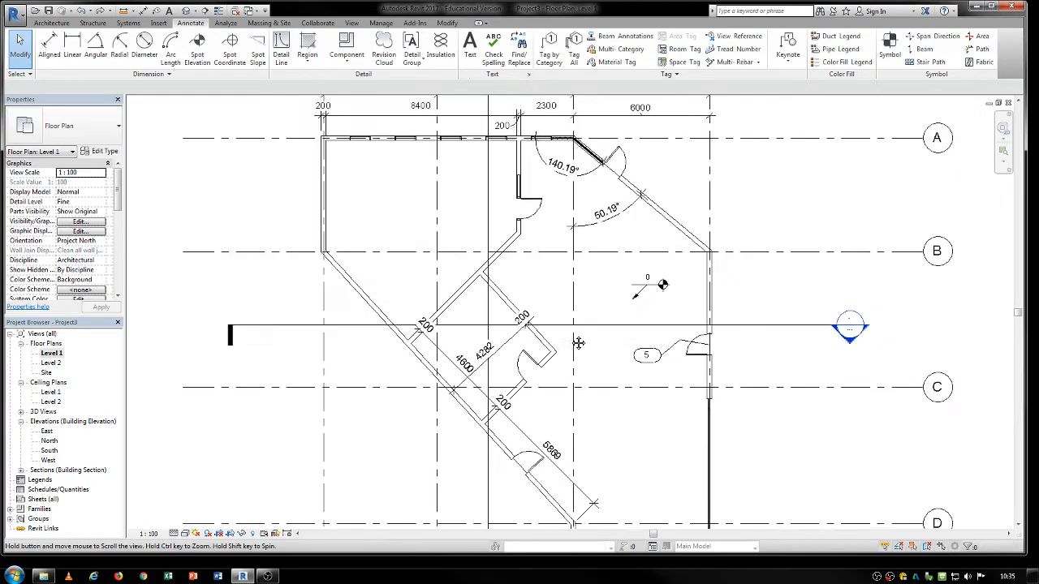
{"action": "middle_click_drag", "start_coordinate": [574, 439], "coordinate": [560, 365]}
{"action": "scroll", "coordinate": [530, 389], "scroll_direction": "down", "scroll_amount": 1}
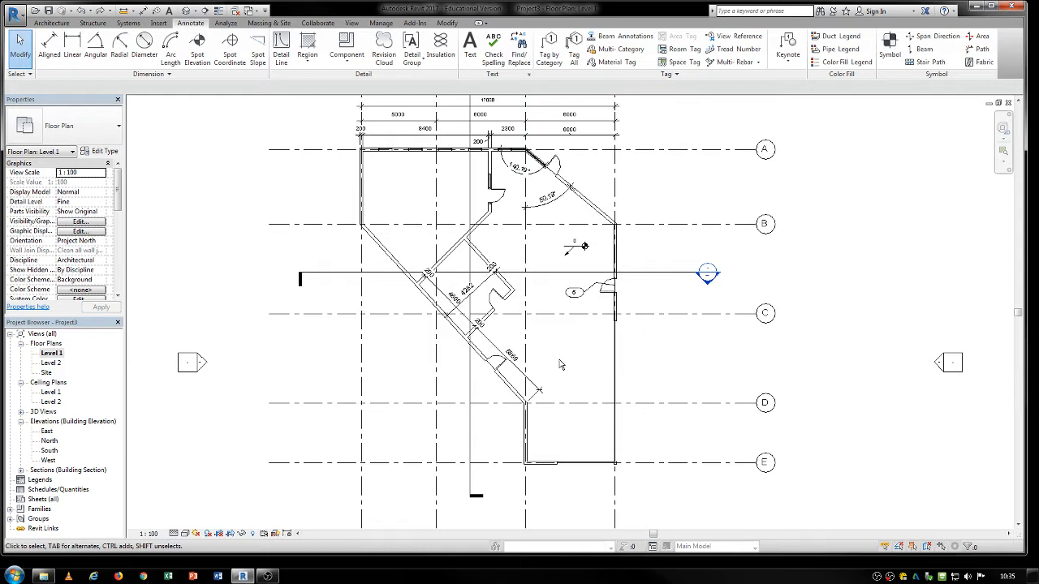
{"action": "left_click", "coordinate": [599, 289]}
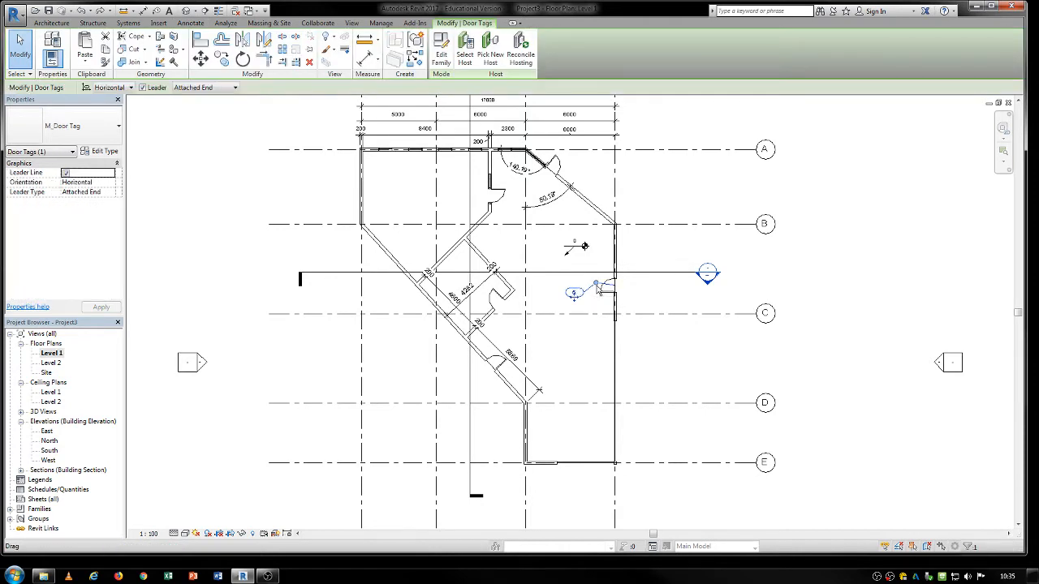
{"action": "key", "text": "Delete"}
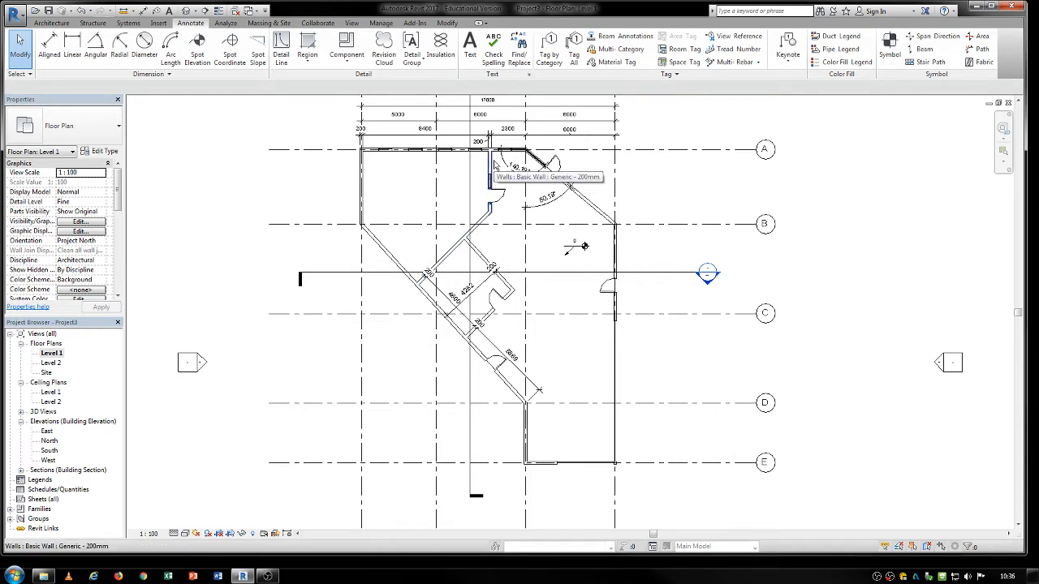
Place rooms with tags on placement in the northwest space, the large eastern space and the small angled room between them.
{"action": "middle_click_drag", "start_coordinate": [578, 233], "coordinate": [590, 244]}
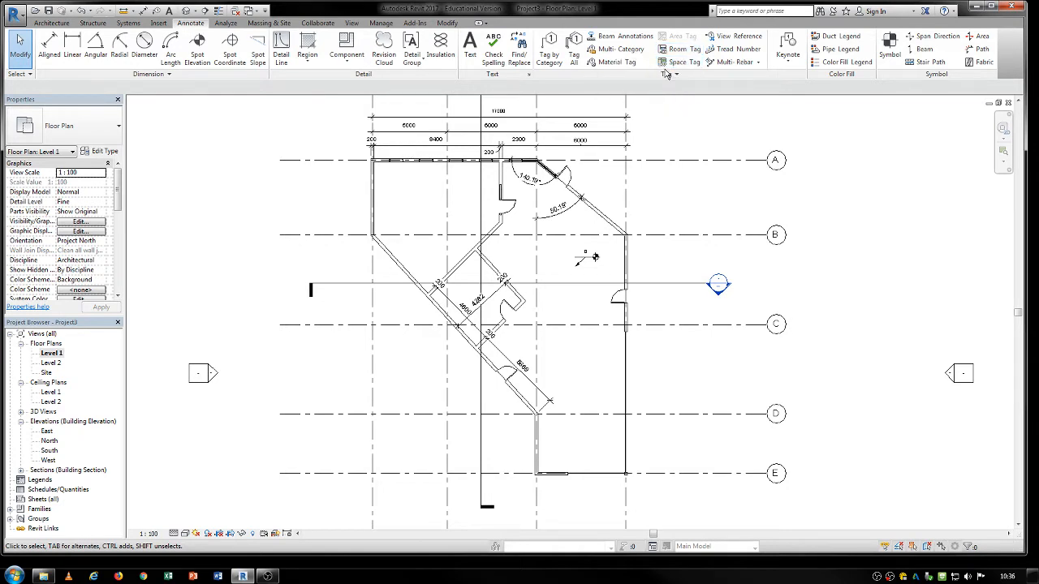
{"action": "scroll", "coordinate": [517, 356], "scroll_direction": "up", "scroll_amount": 2}
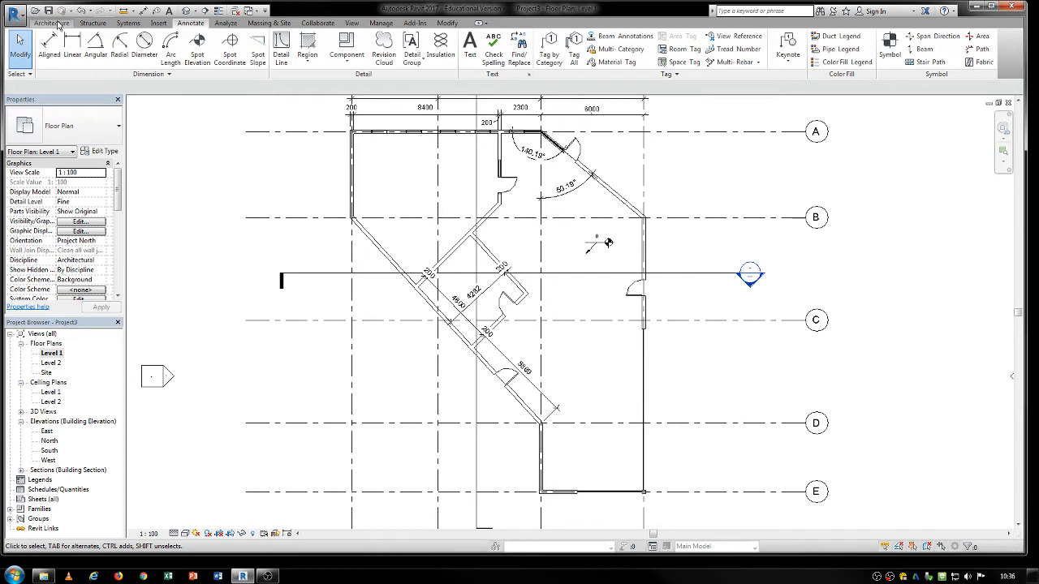
{"action": "left_click", "coordinate": [54, 23]}
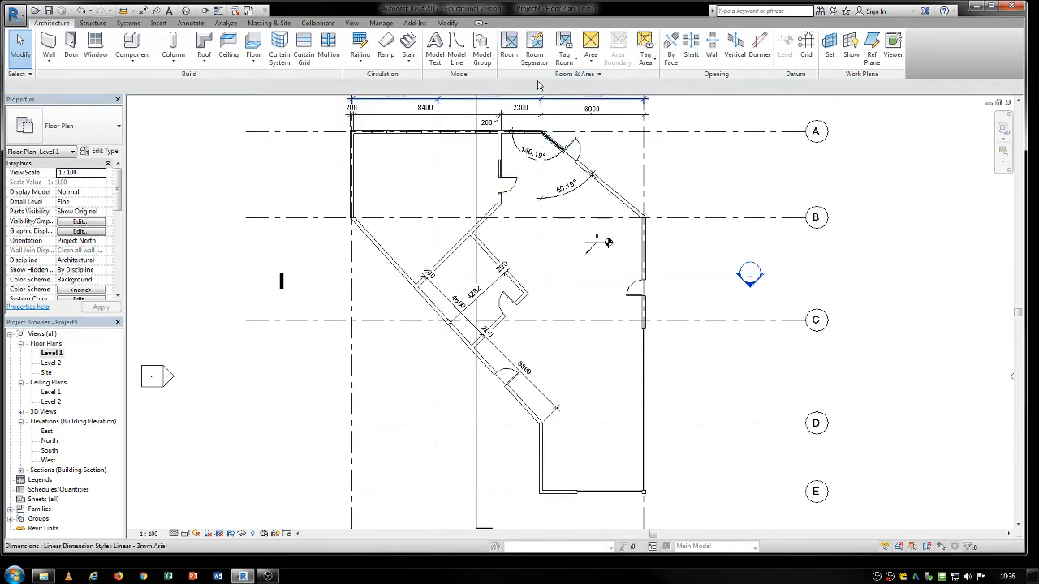
{"action": "left_click", "coordinate": [508, 47]}
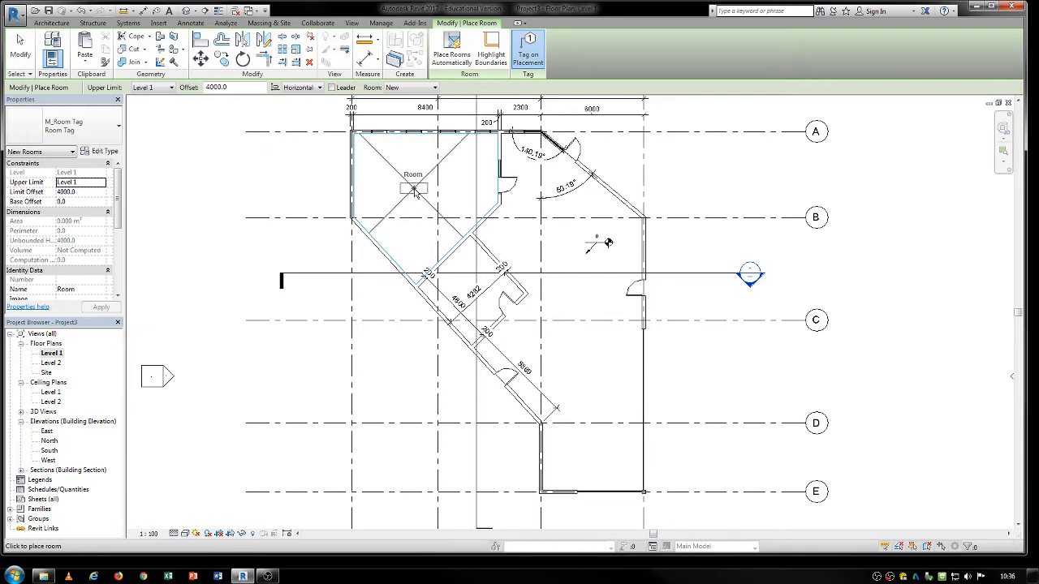
{"action": "left_click", "coordinate": [414, 191]}
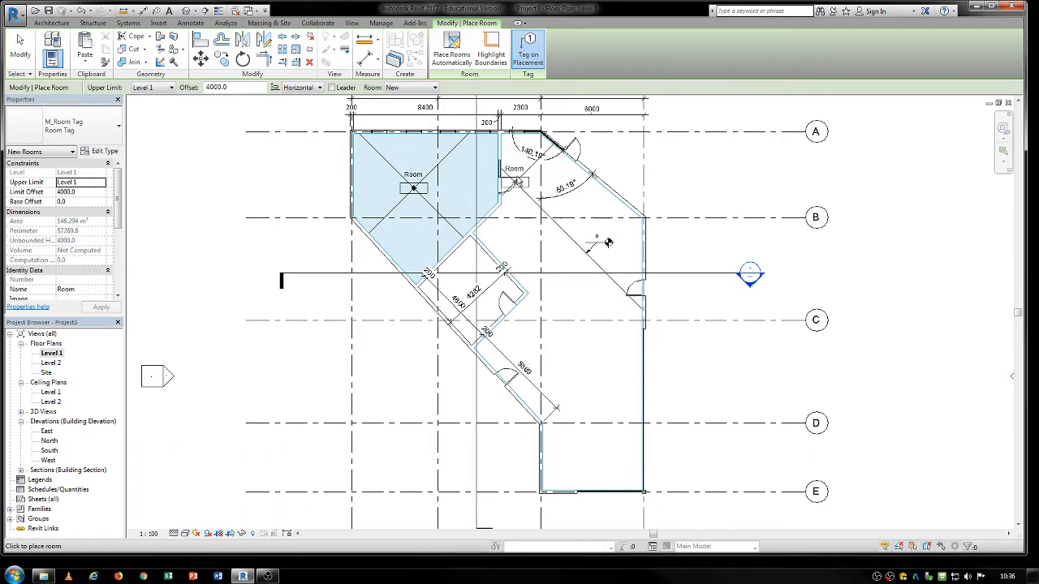
{"action": "left_click", "coordinate": [592, 384]}
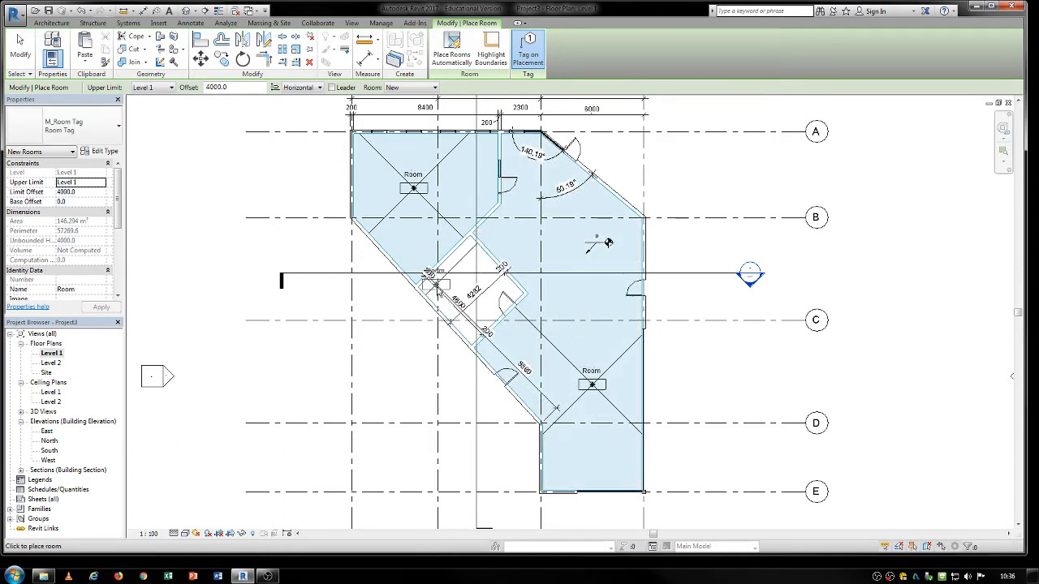
{"action": "left_click", "coordinate": [468, 274]}
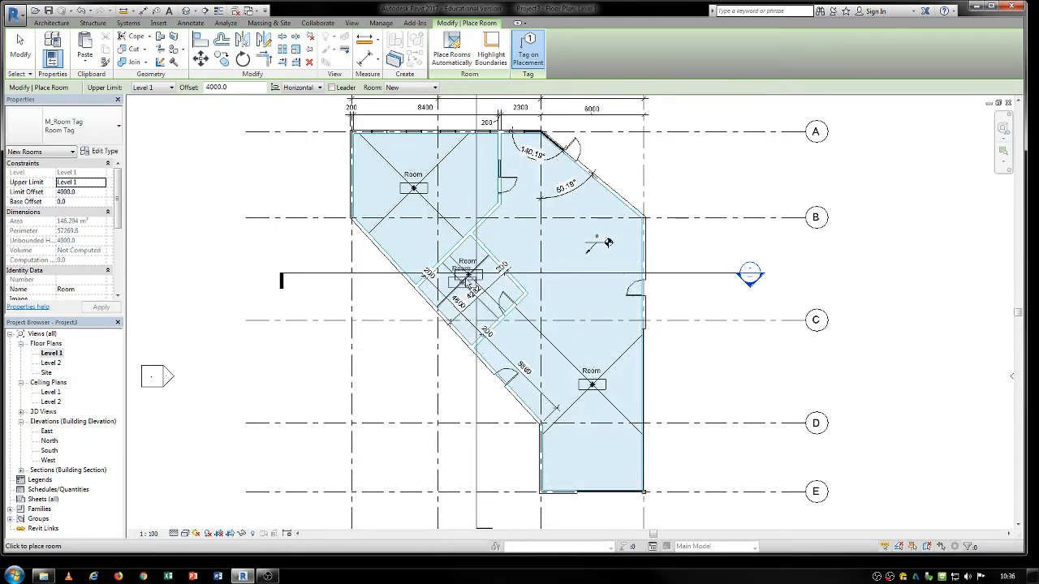
{"action": "key", "text": "Escape"}
{"action": "key", "text": "Escape"}
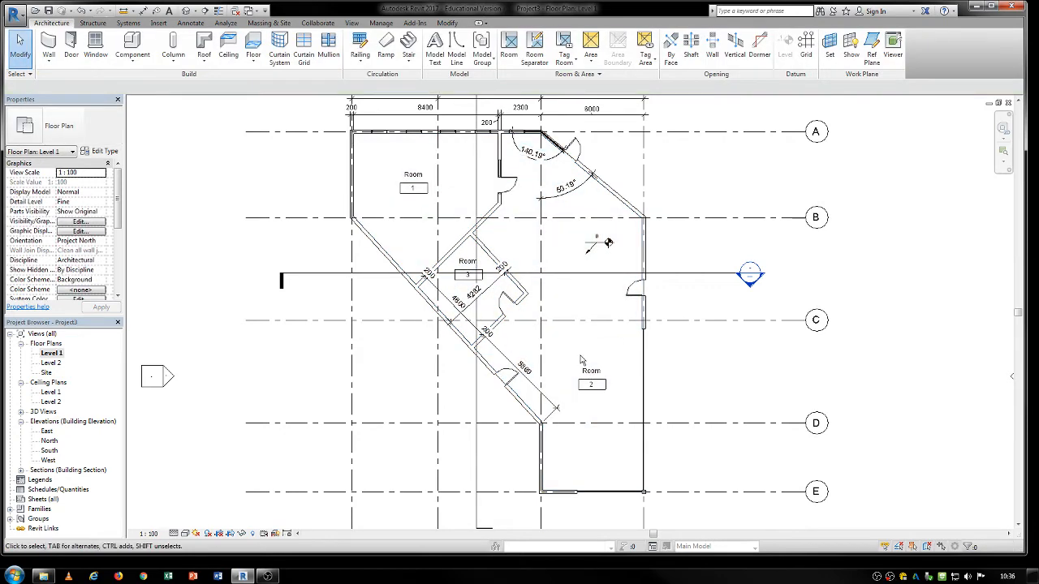
Select the room tags in turn and move the large eastern room's tag slightly up and to the right.
{"action": "middle_click_drag", "start_coordinate": [586, 363], "coordinate": [599, 360]}
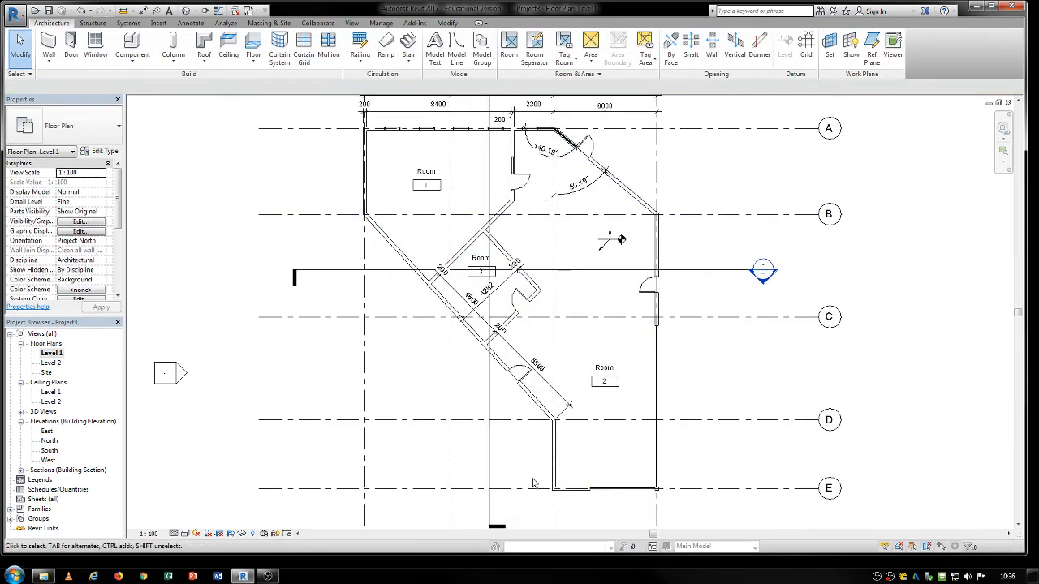
{"action": "left_click", "coordinate": [604, 369]}
{"action": "left_click", "coordinate": [482, 271]}
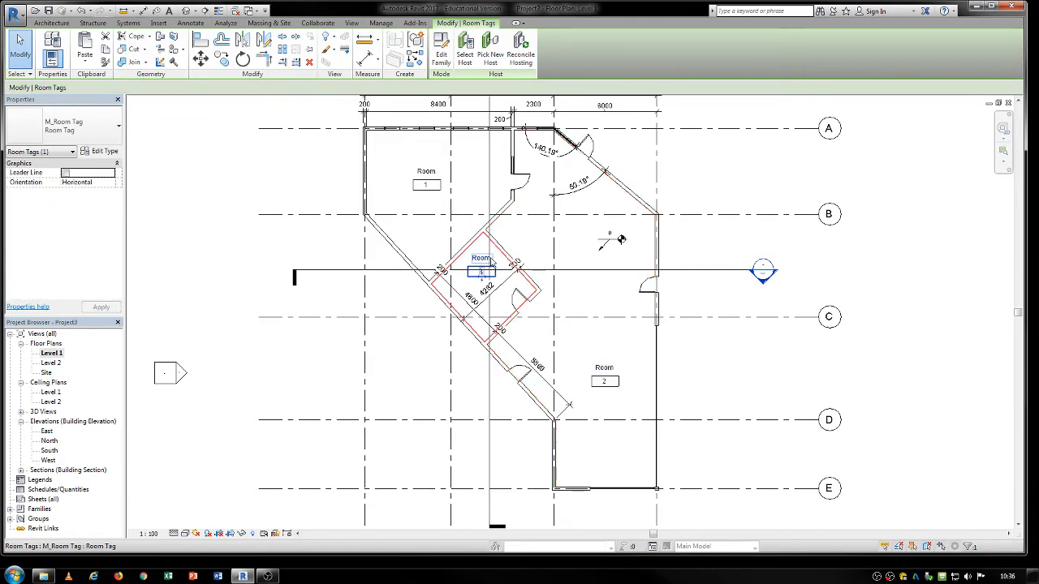
{"action": "left_click", "coordinate": [427, 185]}
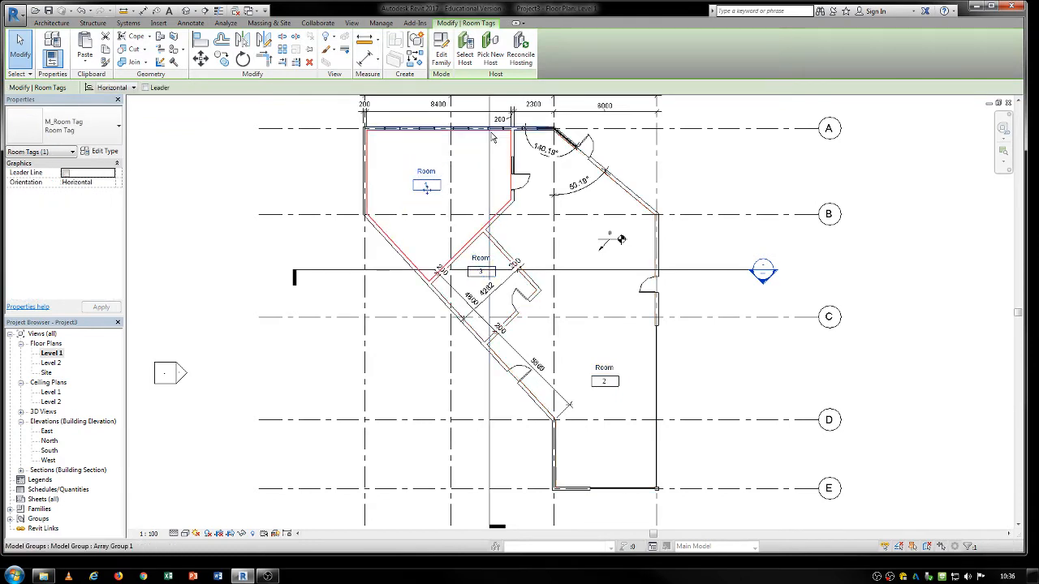
{"action": "left_click", "coordinate": [306, 165]}
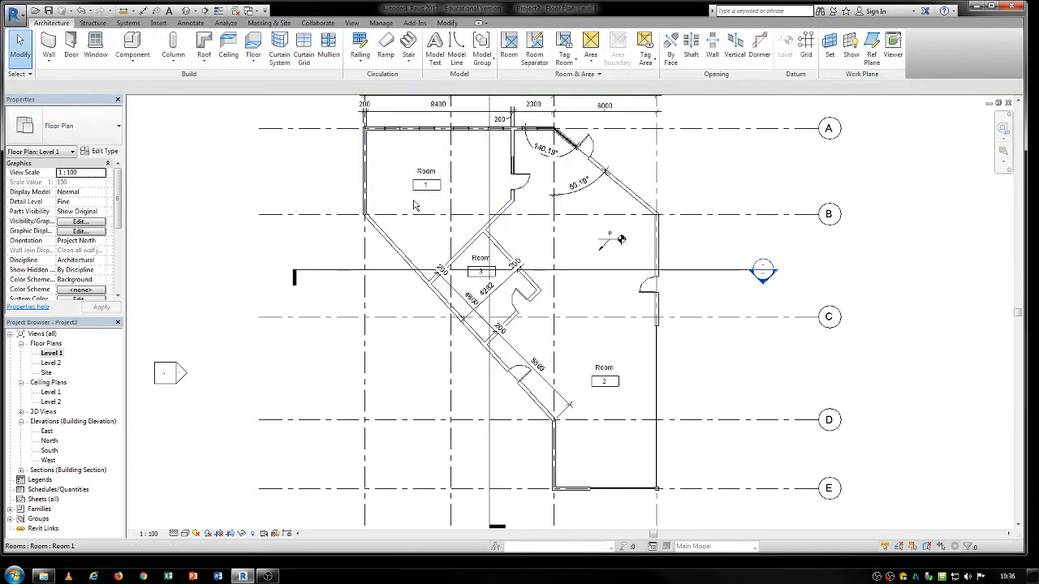
{"action": "left_click", "coordinate": [606, 381]}
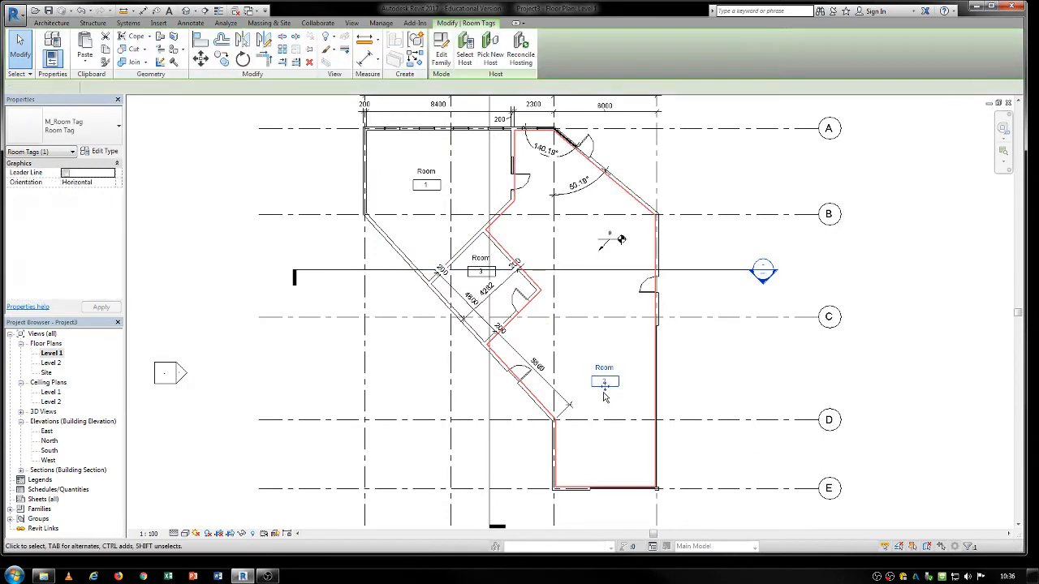
{"action": "left_click_drag", "start_coordinate": [605, 390], "coordinate": [635, 361]}
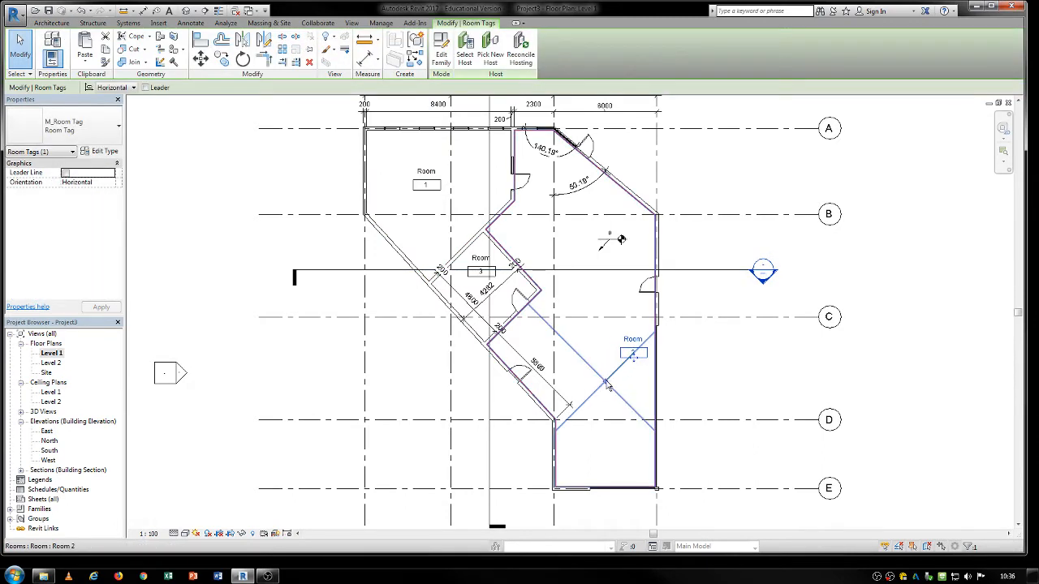
Move the large eastern room's crossing reference lines to its north end, beside the interior door between grids A and B.
{"action": "left_click", "coordinate": [601, 383]}
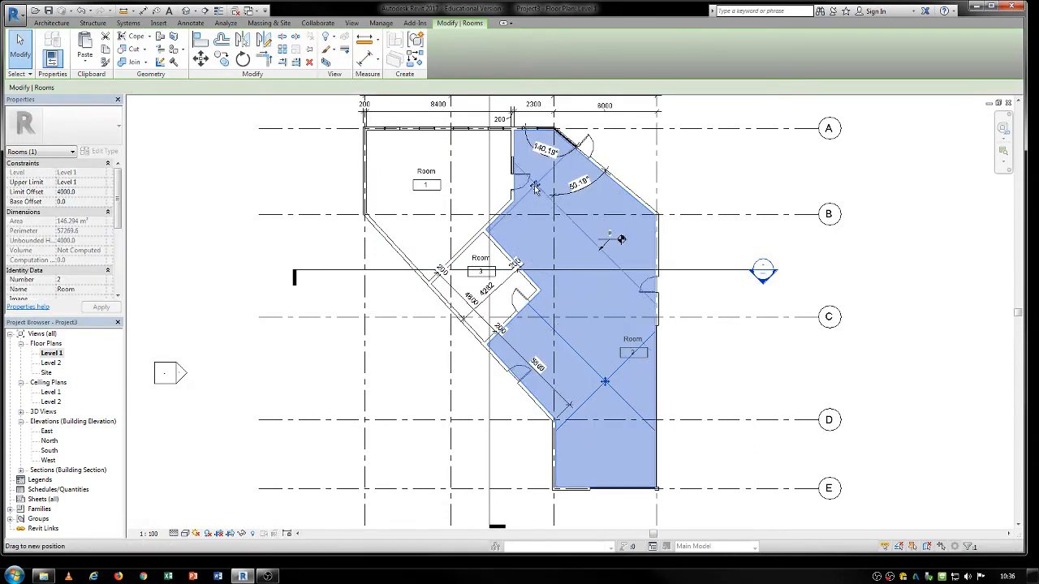
{"action": "left_click", "coordinate": [748, 406]}
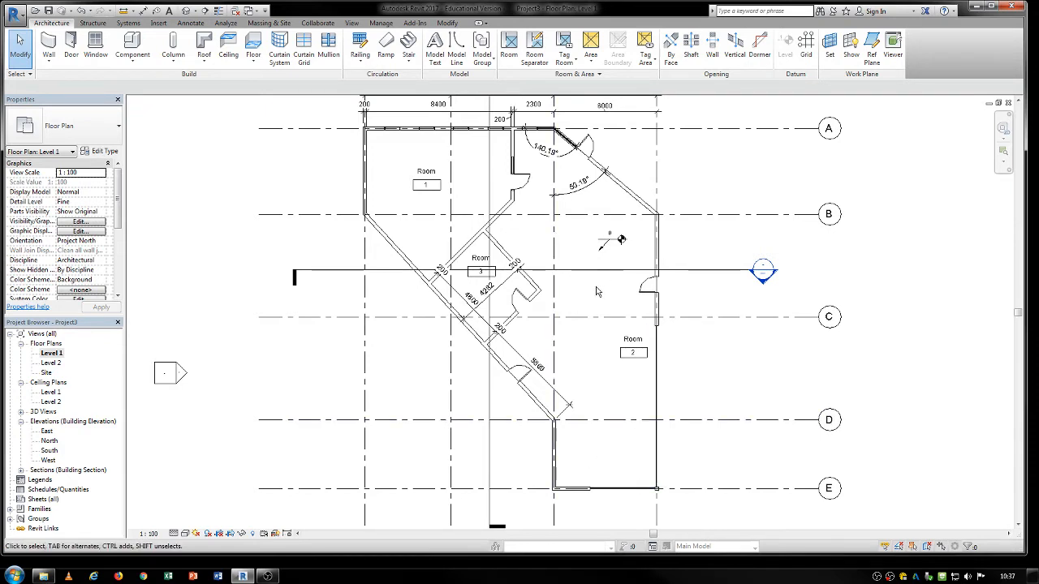
{"action": "left_click", "coordinate": [560, 216]}
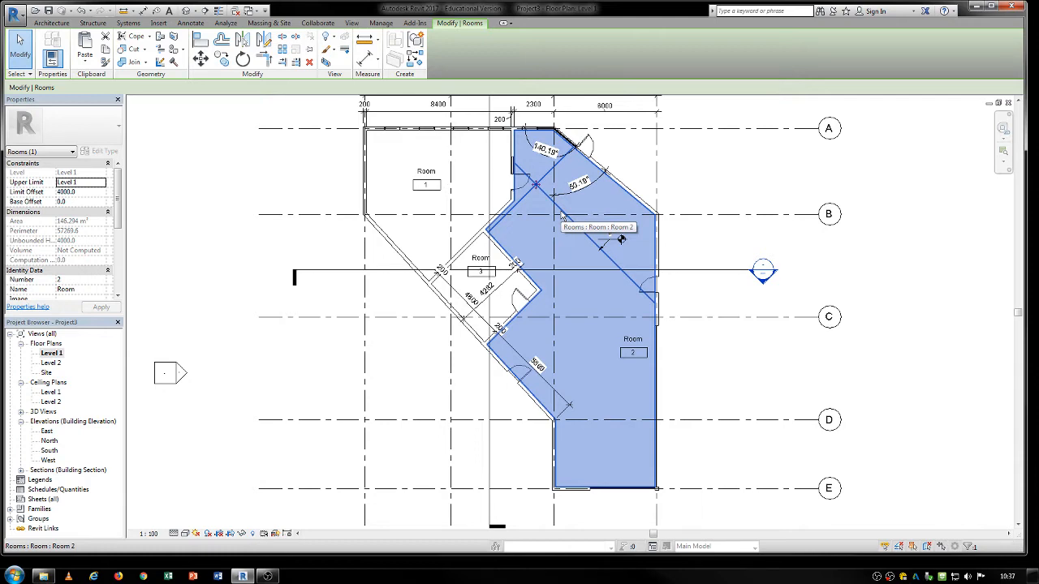
{"action": "left_click", "coordinate": [696, 399]}
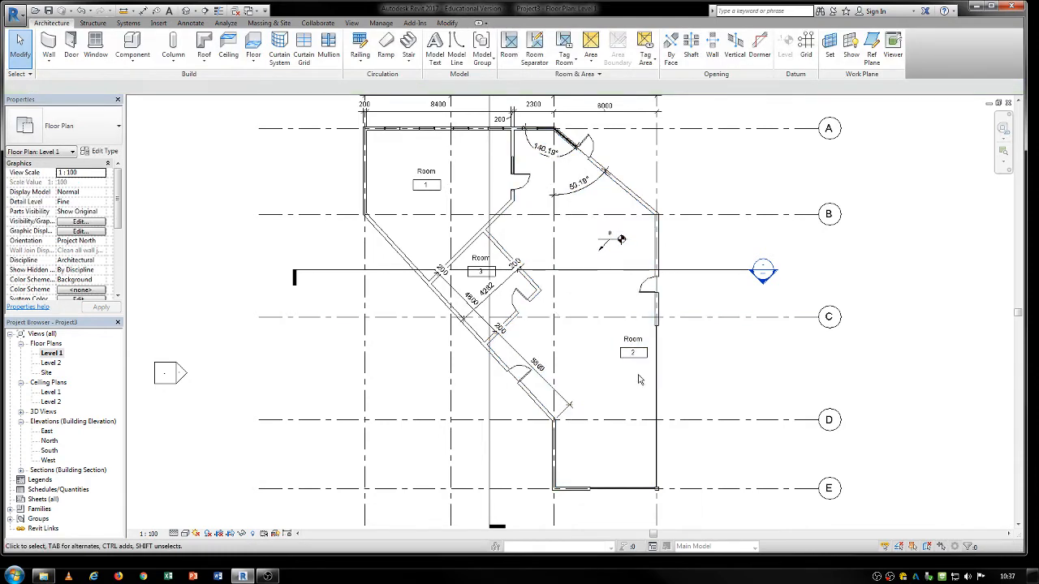
Move the large eastern room's reference cross to the middle of the room just north of grid C and place its tag there.
{"action": "left_click", "coordinate": [631, 345]}
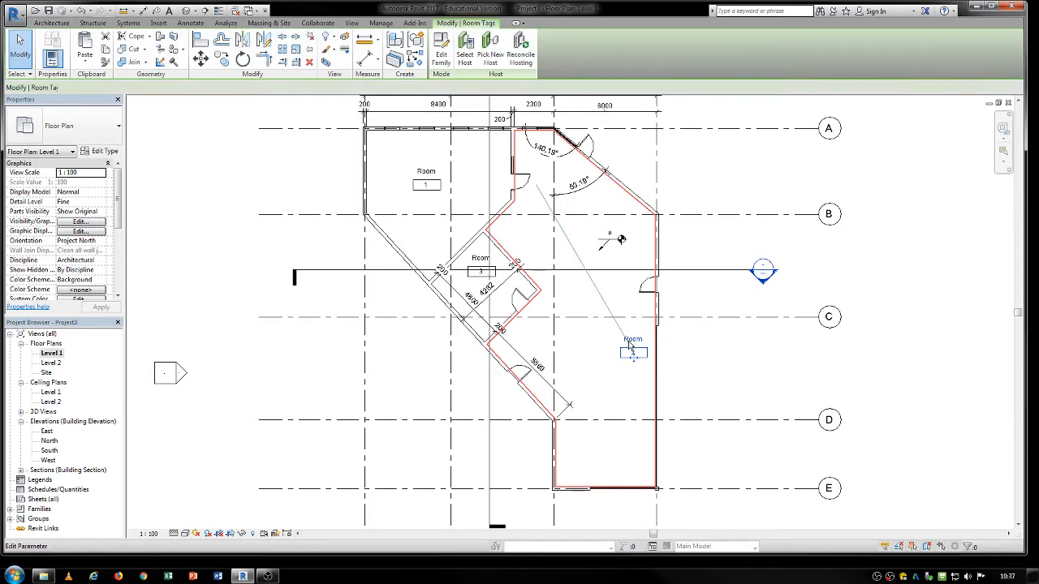
{"action": "mouse_move", "coordinate": [634, 359]}
{"action": "left_mouse_down"}
{"action": "mouse_move", "coordinate": [605, 357]}
{"action": "mouse_move", "coordinate": [628, 353]}
{"action": "mouse_move", "coordinate": [630, 367]}
{"action": "left_mouse_up"}
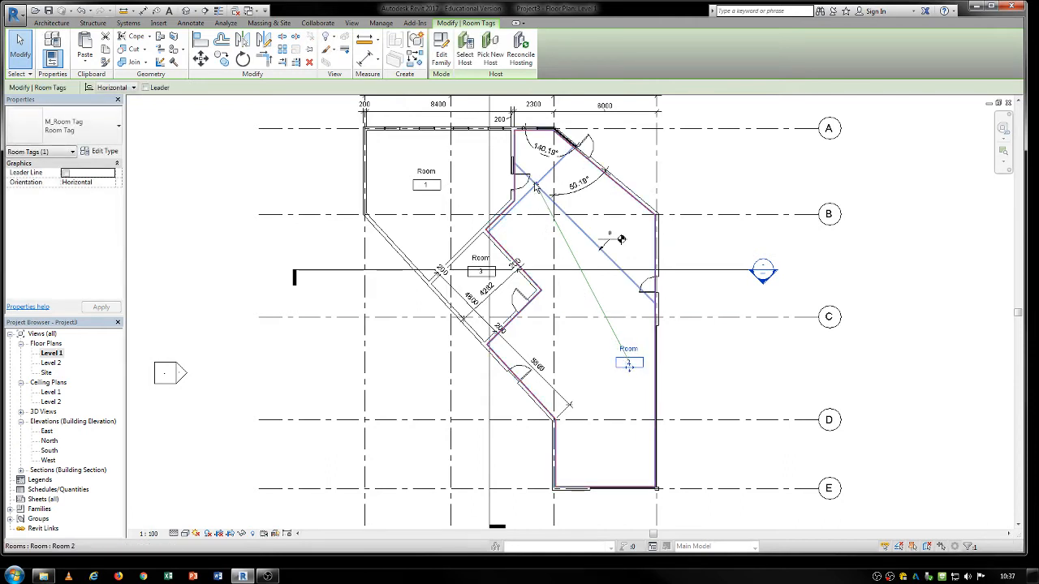
{"action": "left_click", "coordinate": [590, 297]}
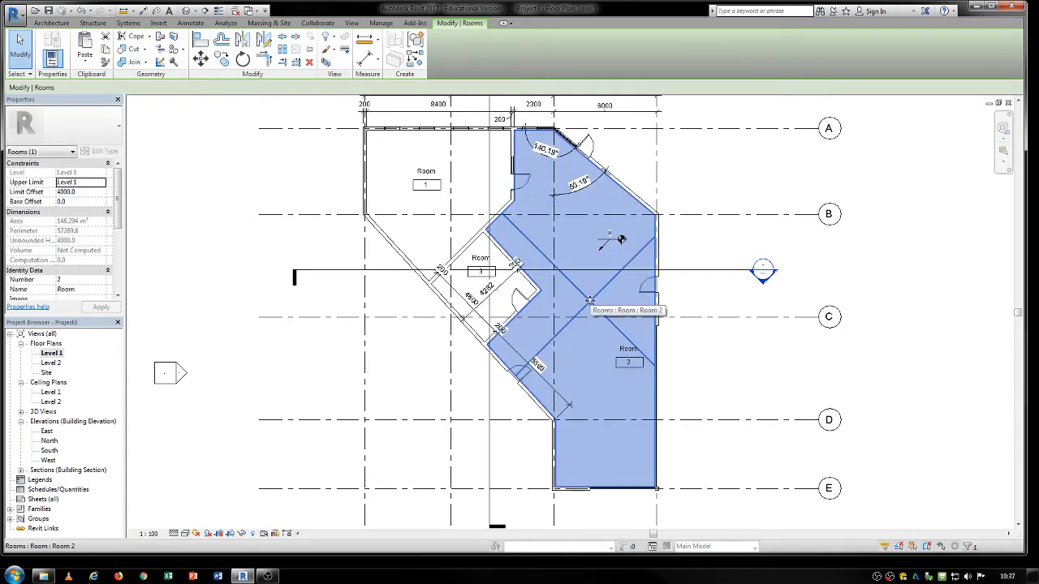
{"action": "left_click", "coordinate": [706, 398]}
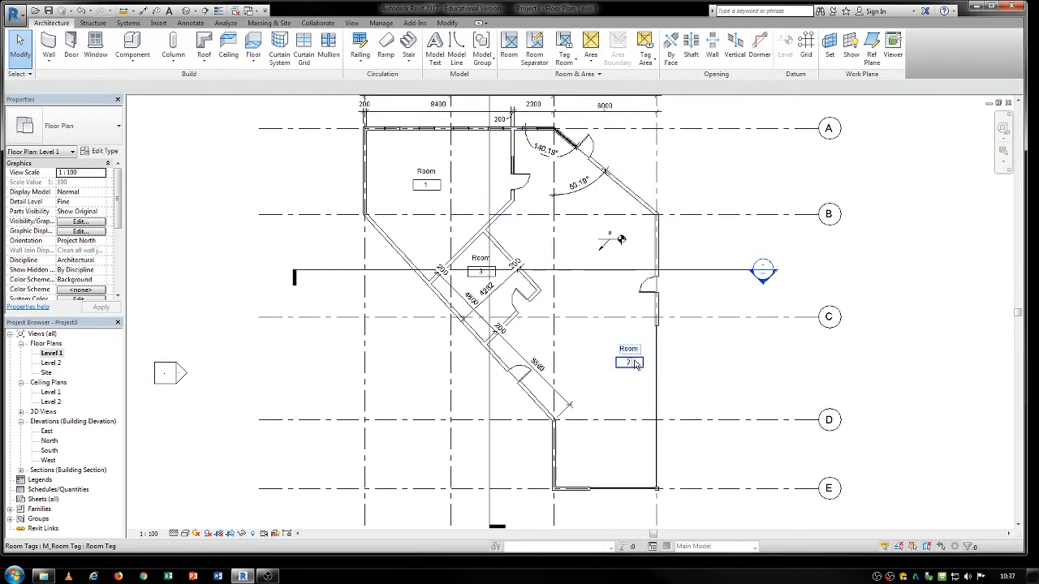
{"action": "left_click", "coordinate": [633, 364]}
{"action": "left_click_drag", "start_coordinate": [633, 363], "coordinate": [590, 293]}
{"action": "left_click", "coordinate": [682, 376]}
Change the northwest room's tag to the Room Tag With Area type and view its type properties.
{"action": "middle_click_drag", "start_coordinate": [417, 270], "coordinate": [428, 308]}
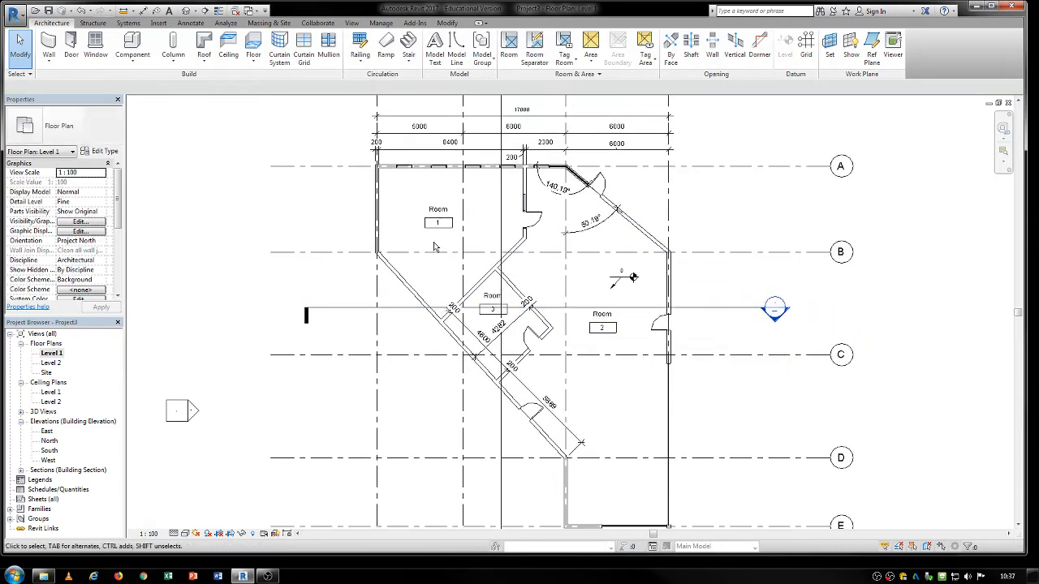
{"action": "left_click", "coordinate": [439, 224]}
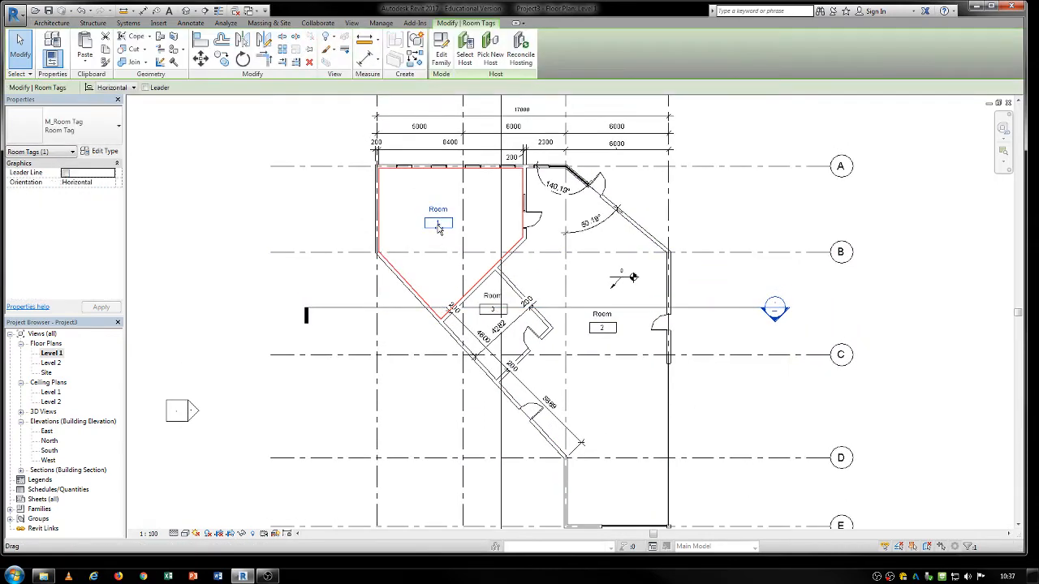
{"action": "left_click", "coordinate": [89, 129]}
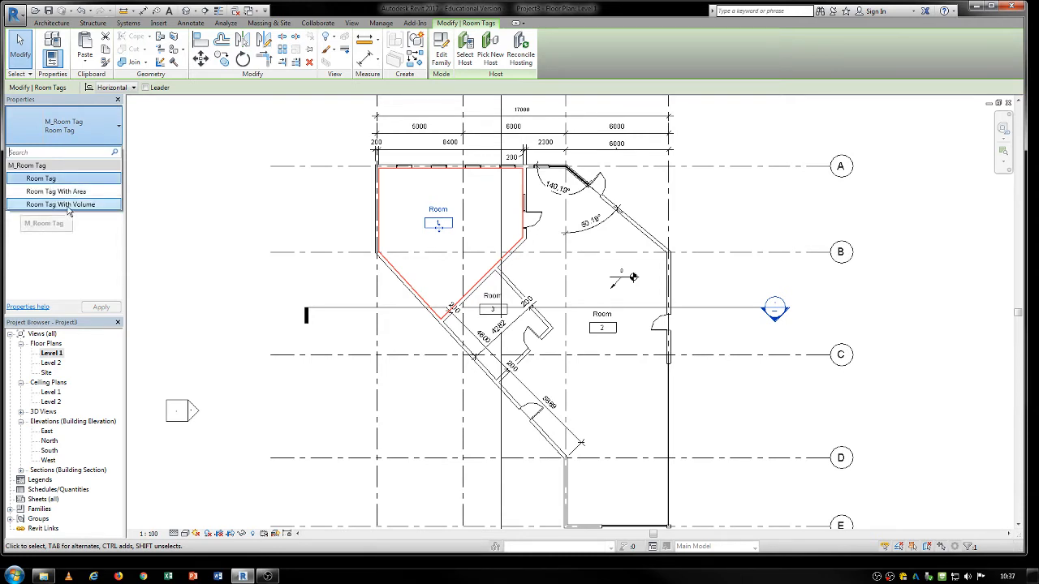
{"action": "left_click", "coordinate": [71, 192]}
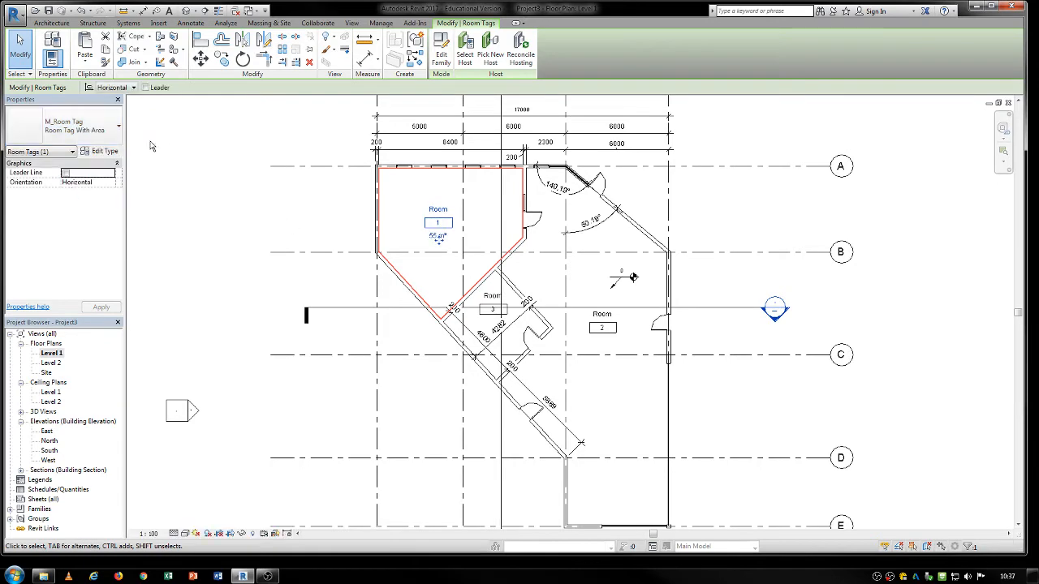
{"action": "left_click", "coordinate": [103, 151]}
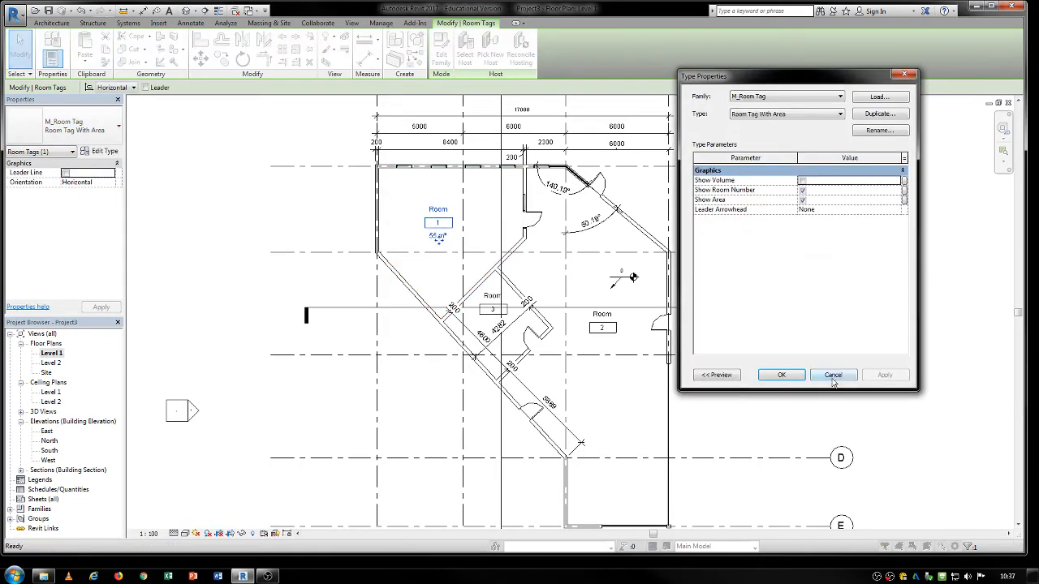
{"action": "left_click", "coordinate": [834, 375]}
{"action": "scroll", "coordinate": [453, 236], "scroll_direction": "up", "scroll_amount": 3}
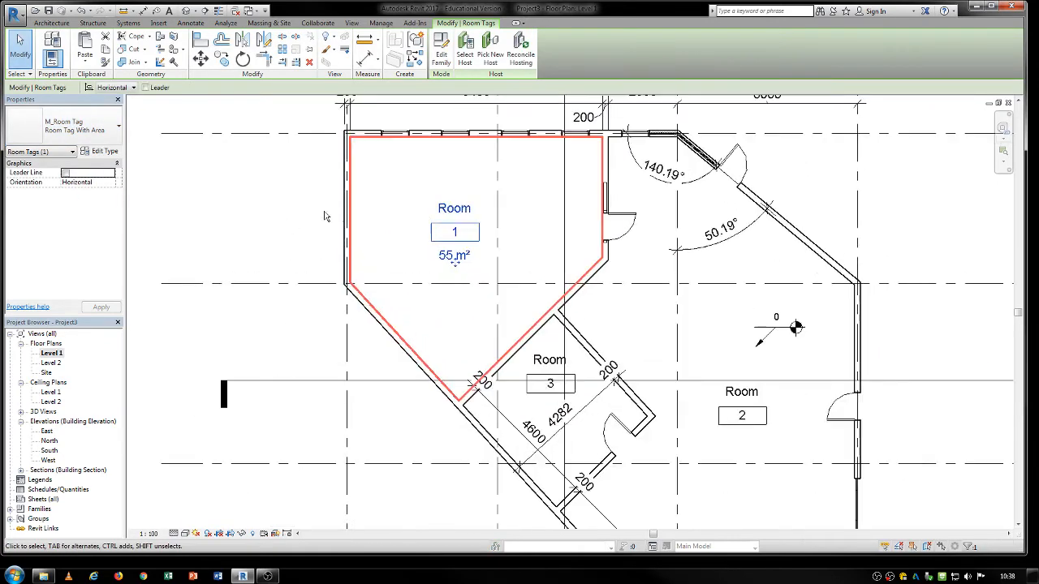
{"action": "key", "text": "Escape"}
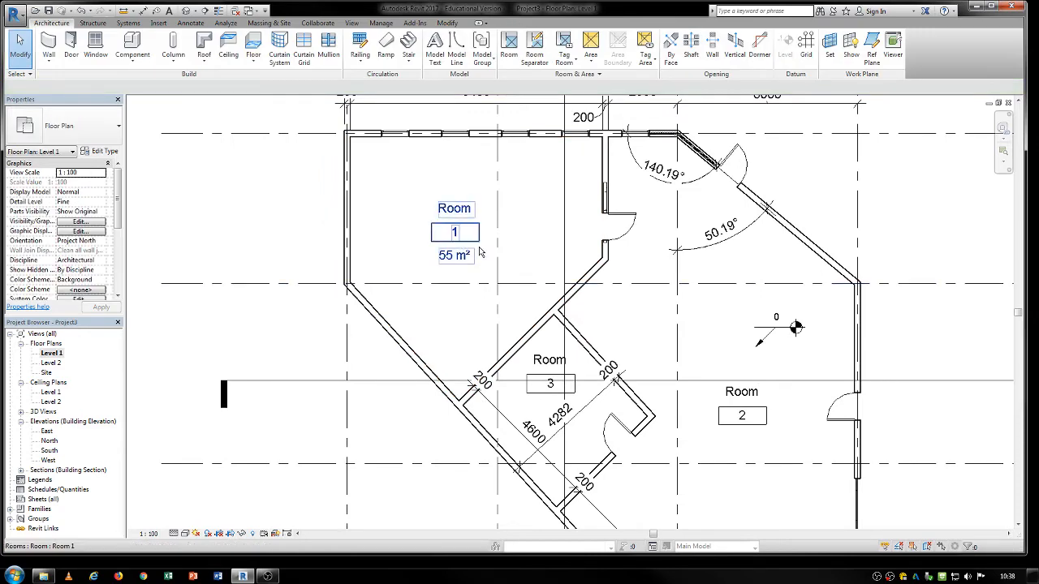
Move the northwest room's tag up and to the left within the room.
{"action": "left_click", "coordinate": [517, 178]}
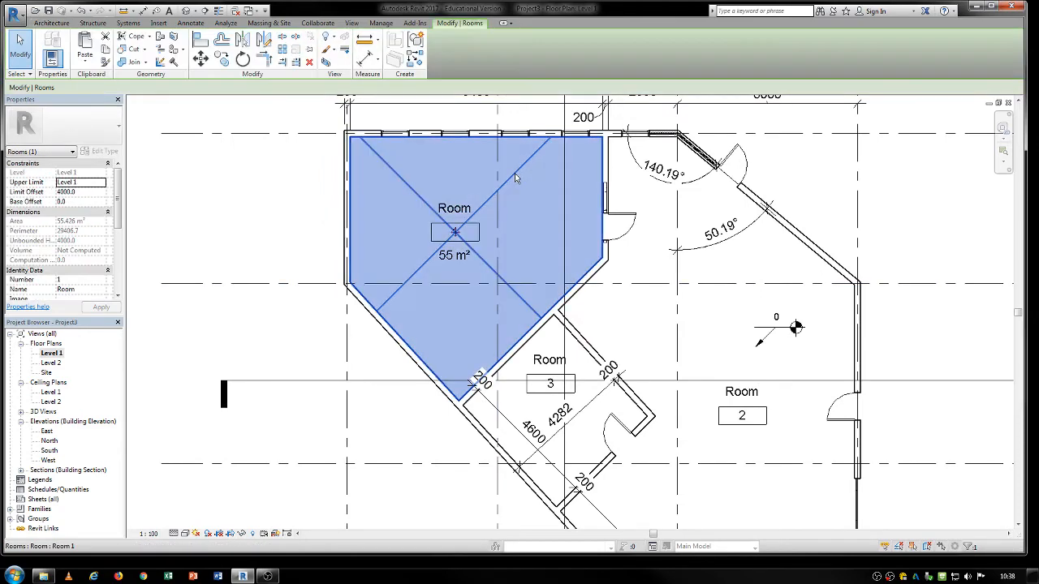
{"action": "left_click", "coordinate": [476, 224]}
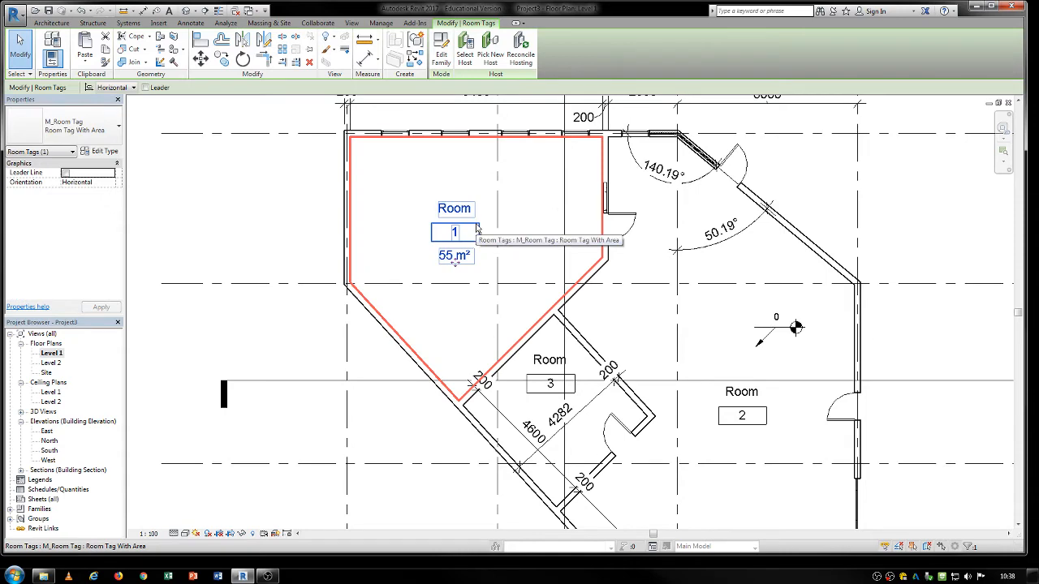
{"action": "left_click_drag", "start_coordinate": [476, 224], "coordinate": [434, 194]}
{"action": "left_click", "coordinate": [264, 187]}
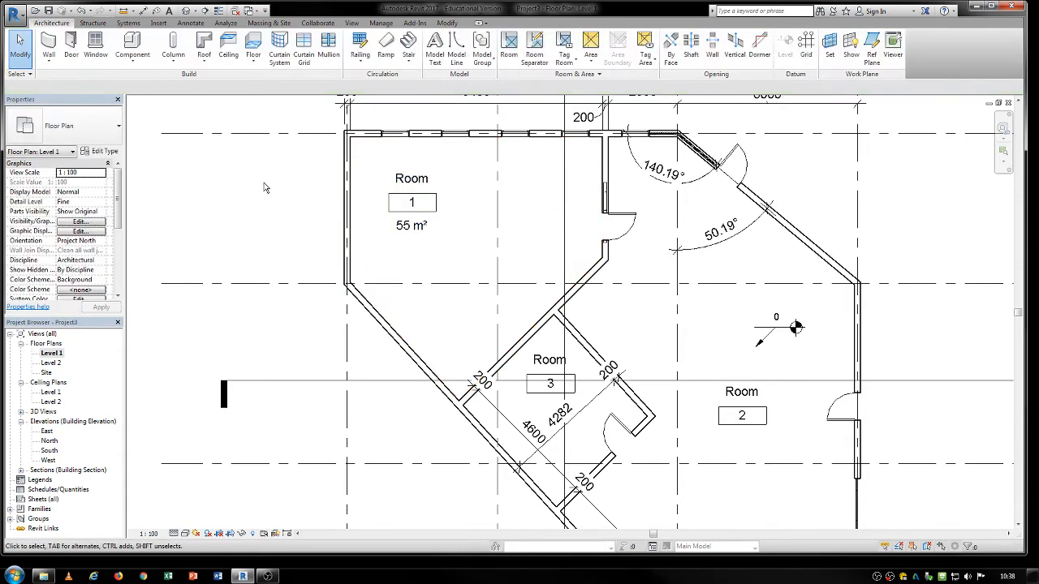
Draw room separation lines west from the east exterior wall just north of grid C and diagonally down to the southwest exterior wall beside its door.
{"action": "scroll", "coordinate": [592, 245], "scroll_direction": "down", "scroll_amount": 4}
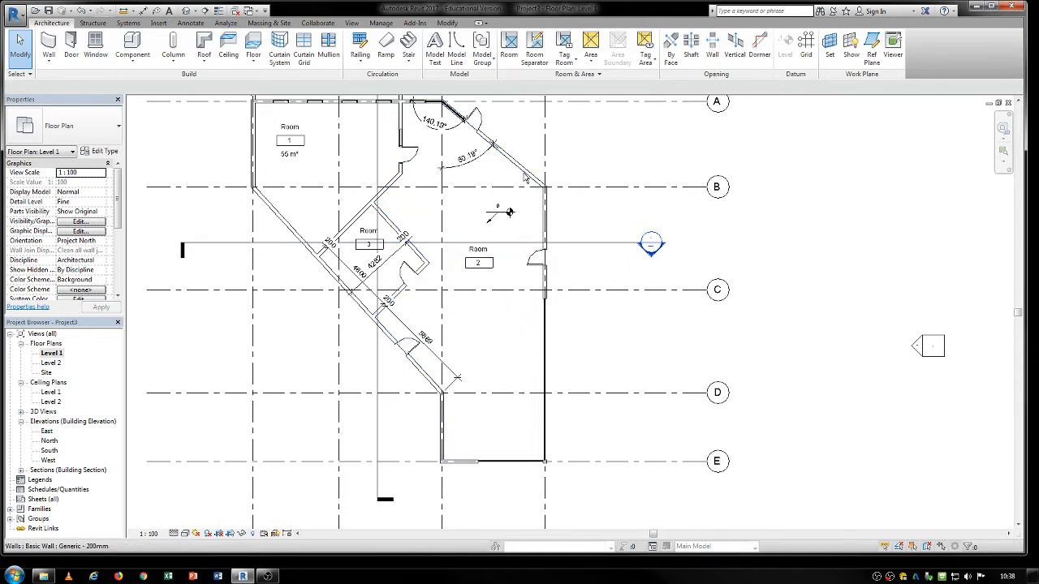
{"action": "left_click", "coordinate": [538, 45]}
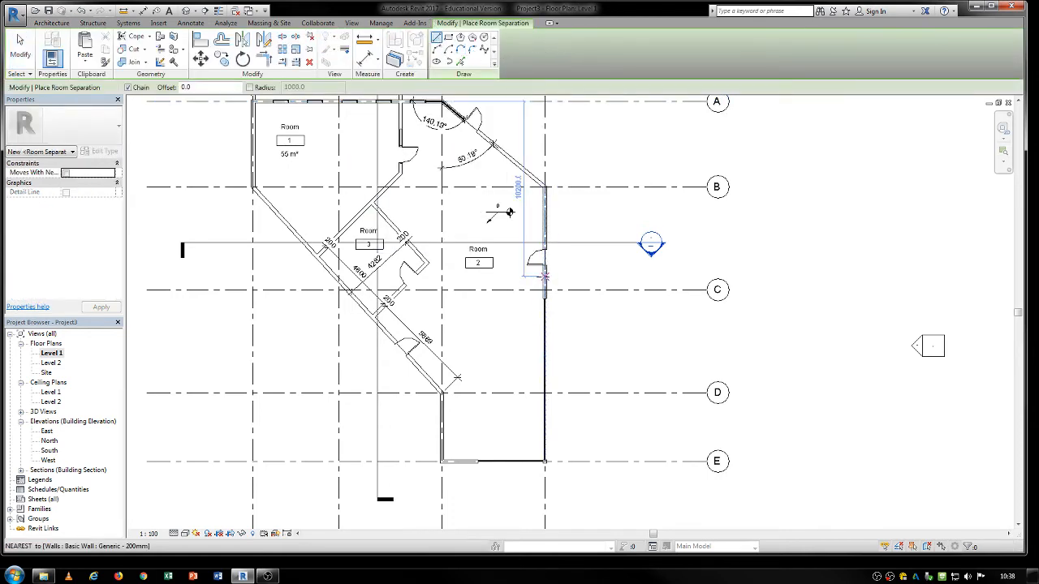
{"action": "left_click", "coordinate": [458, 276]}
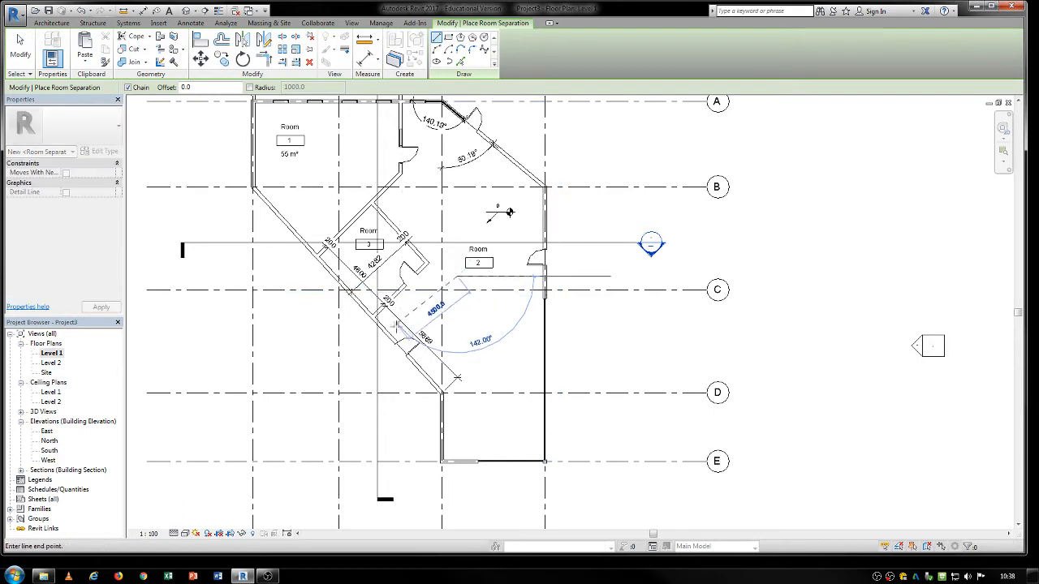
{"action": "left_click", "coordinate": [398, 335]}
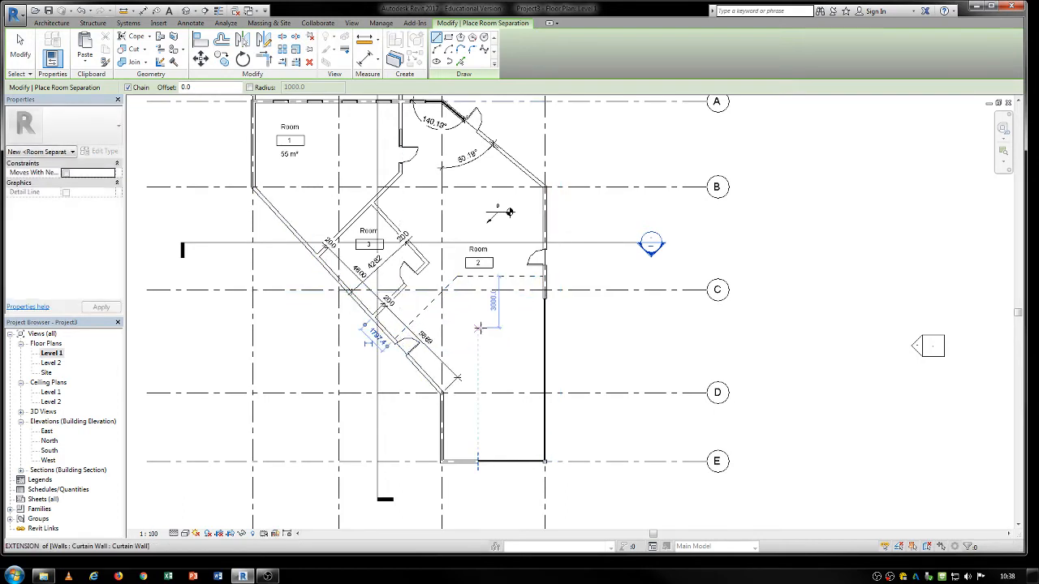
{"action": "key", "text": "Escape"}
{"action": "key", "text": "Escape"}
Move the room 2 tag up and to the left, to just south of grid B.
{"action": "left_click", "coordinate": [485, 254]}
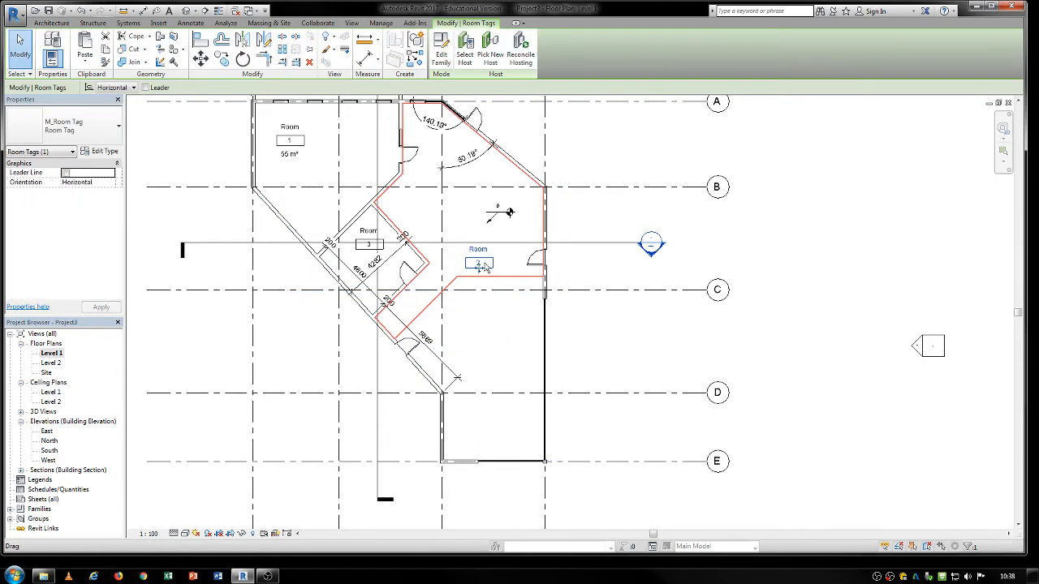
{"action": "left_click_drag", "start_coordinate": [485, 255], "coordinate": [461, 205]}
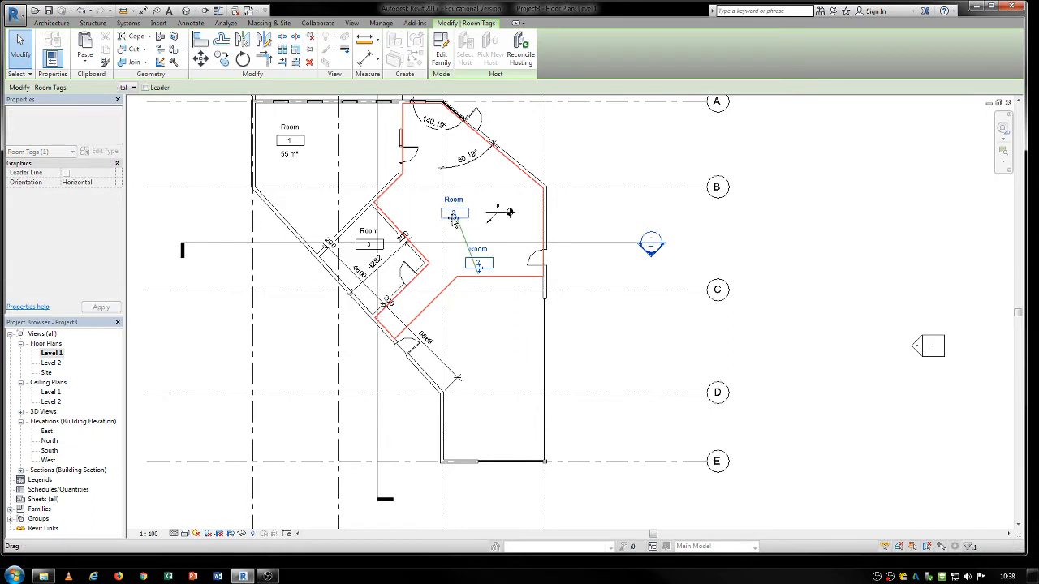
{"action": "left_click", "coordinate": [495, 336]}
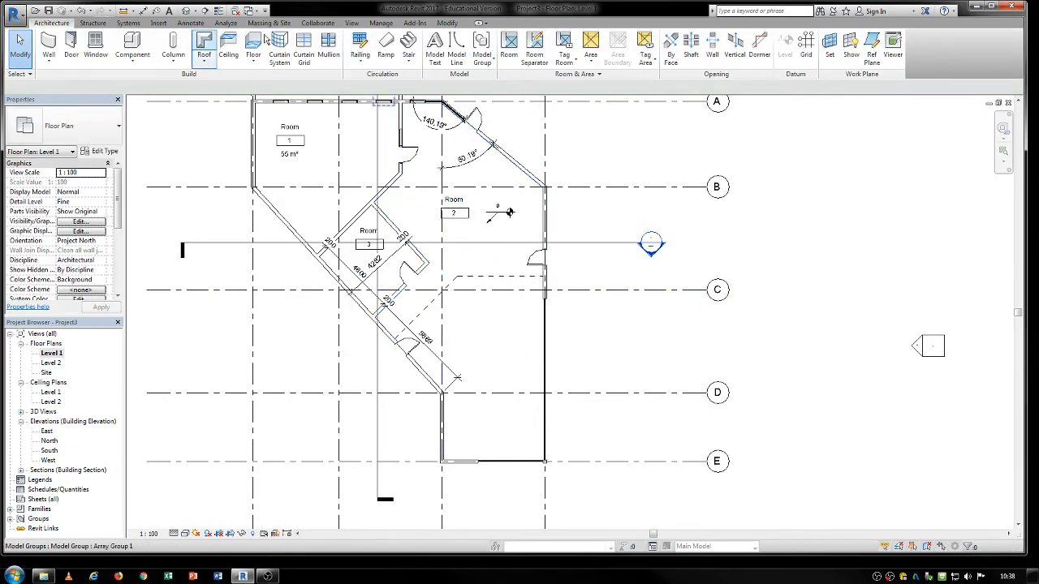
Place a room with its tag in the separated southern space between grids C and E.
{"action": "left_click", "coordinate": [509, 46]}
{"action": "left_click", "coordinate": [503, 361]}
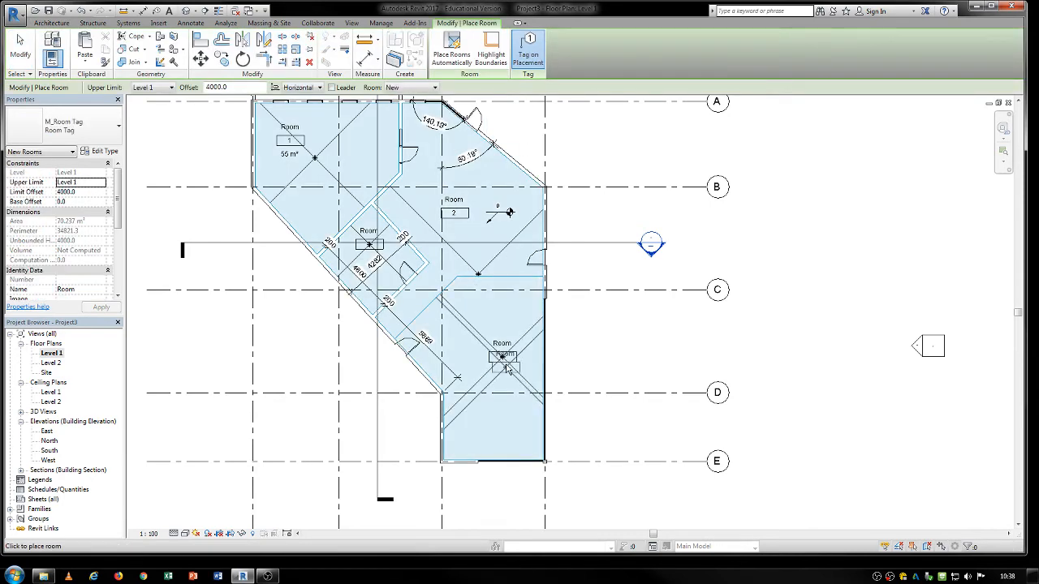
{"action": "key", "text": "Escape"}
{"action": "key", "text": "Escape"}
Move the southern room's tag slightly up and to the left and change it to the Room Tag With Area type.
{"action": "left_click", "coordinate": [504, 358]}
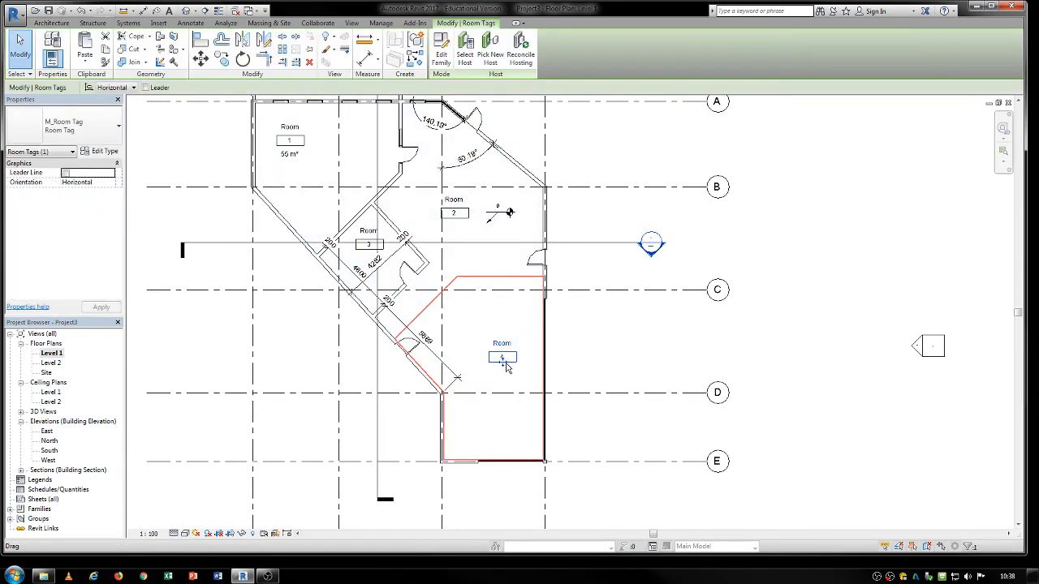
{"action": "left_click_drag", "start_coordinate": [509, 363], "coordinate": [493, 341]}
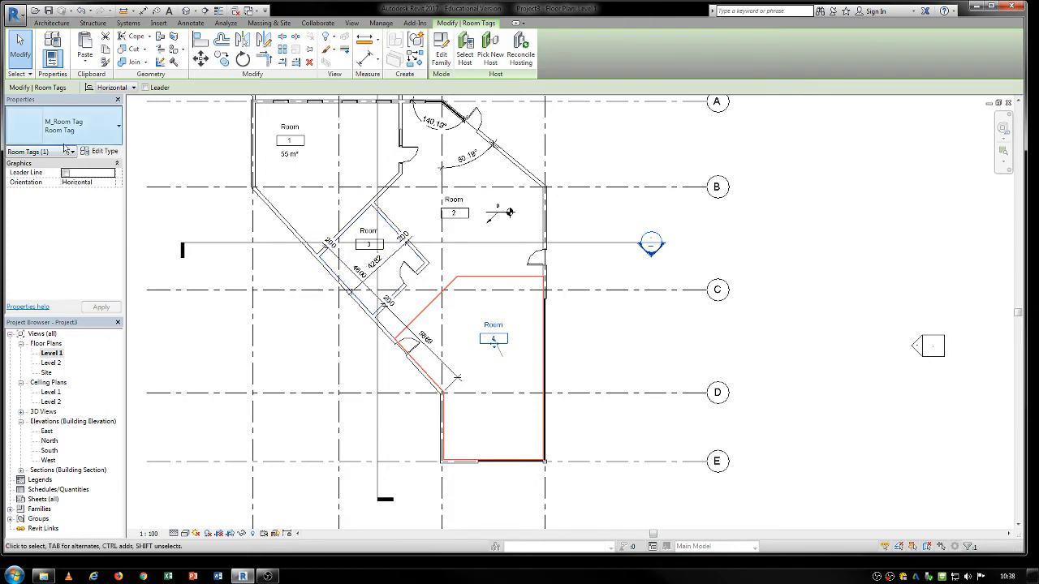
{"action": "left_click", "coordinate": [118, 126]}
{"action": "left_click", "coordinate": [73, 200]}
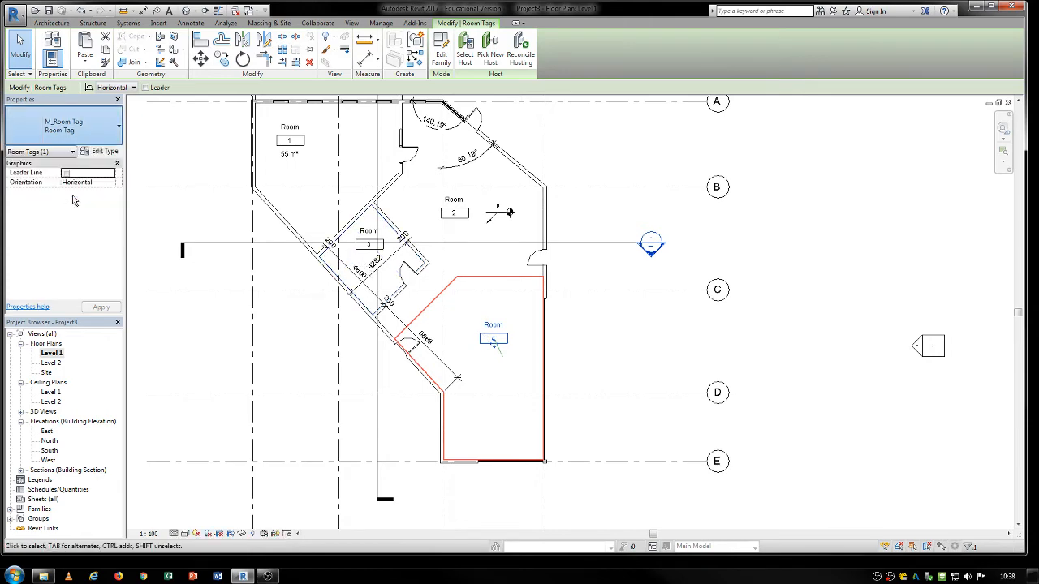
{"action": "left_click", "coordinate": [599, 361]}
Rename the southern room to SPACE 1 and set its number to 1 in the tag.
{"action": "scroll", "coordinate": [497, 345], "scroll_direction": "up", "scroll_amount": 3}
{"action": "double_click", "coordinate": [500, 315]}
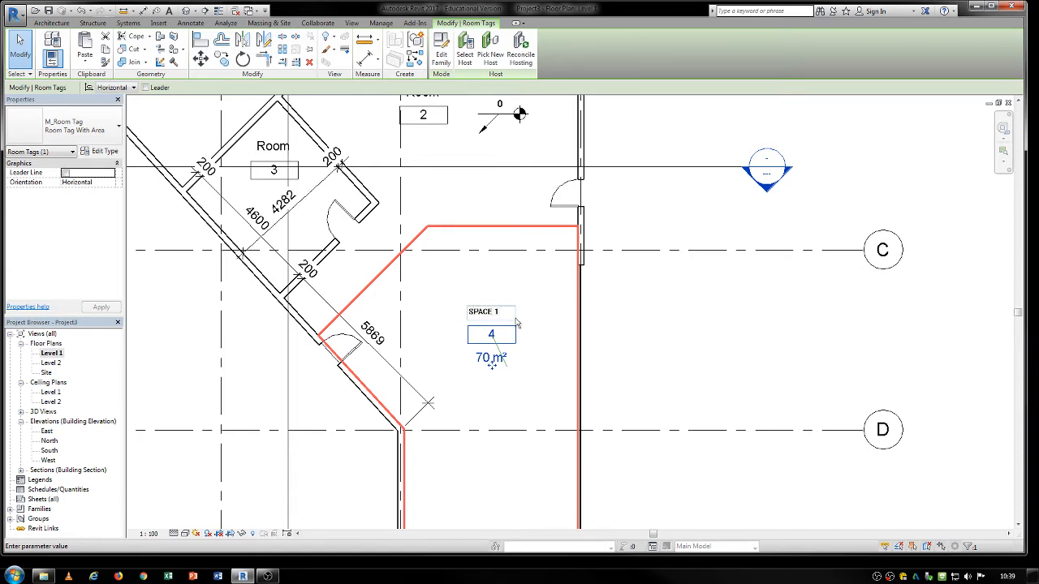
{"action": "type", "text": "SPACE 1"}
{"action": "double_click", "coordinate": [491, 334]}
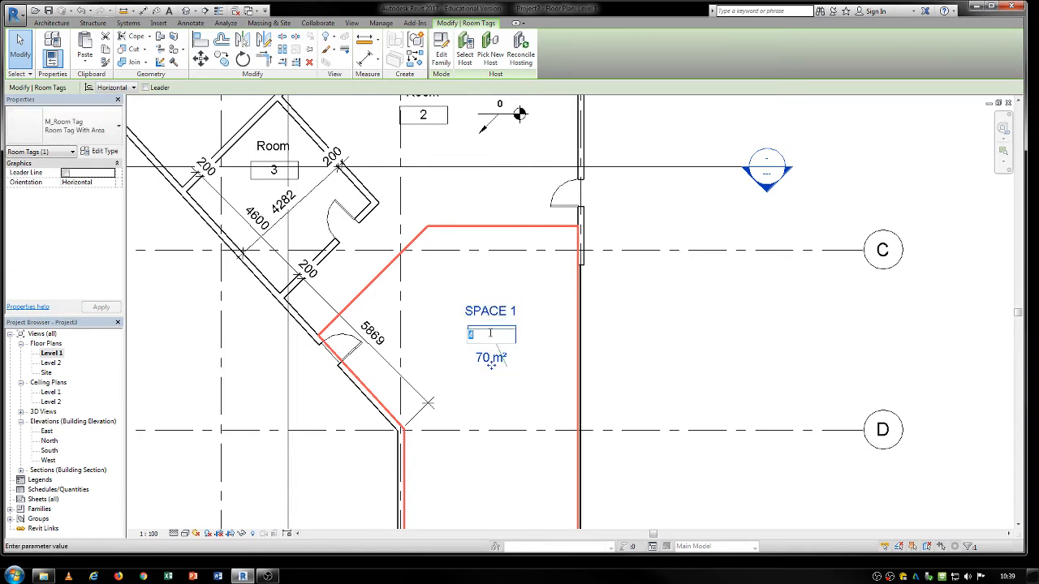
{"action": "left_click", "coordinate": [449, 370]}
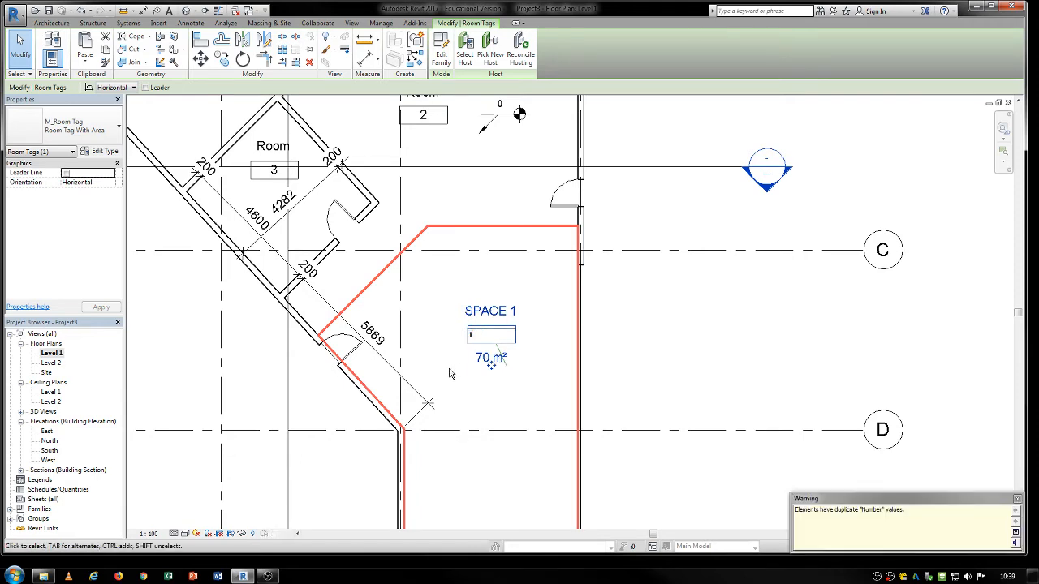
Rename the room north of the separation lines, number 2, to SPACE 2 in its tag.
{"action": "middle_click_drag", "start_coordinate": [478, 293], "coordinate": [484, 363]}
{"action": "left_click", "coordinate": [438, 159]}
{"action": "left_click", "coordinate": [438, 161]}
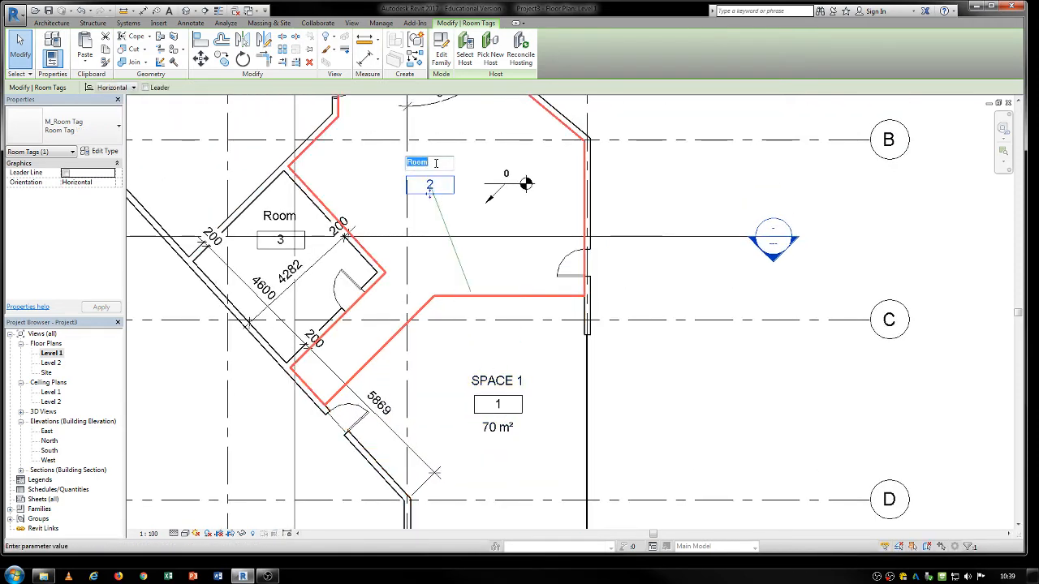
{"action": "type", "text": "SPACE 2"}
{"action": "left_click", "coordinate": [659, 201]}
{"action": "scroll", "coordinate": [501, 216], "scroll_direction": "down", "scroll_amount": 3}
{"action": "left_click", "coordinate": [605, 202]}
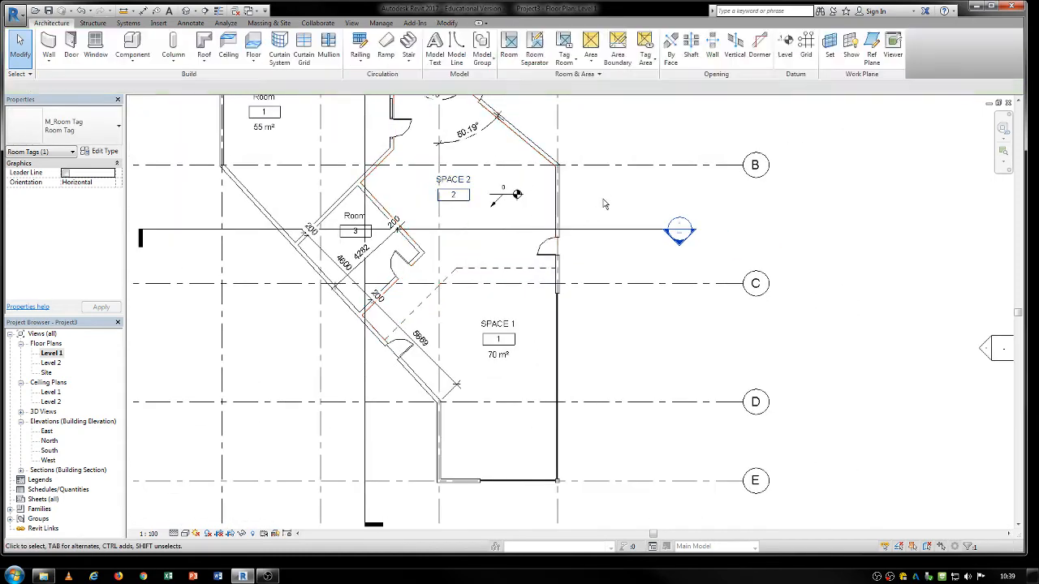
{"action": "middle_click_drag", "start_coordinate": [470, 222], "coordinate": [481, 284]}
{"action": "scroll", "coordinate": [479, 283], "scroll_direction": "down", "scroll_amount": 2}
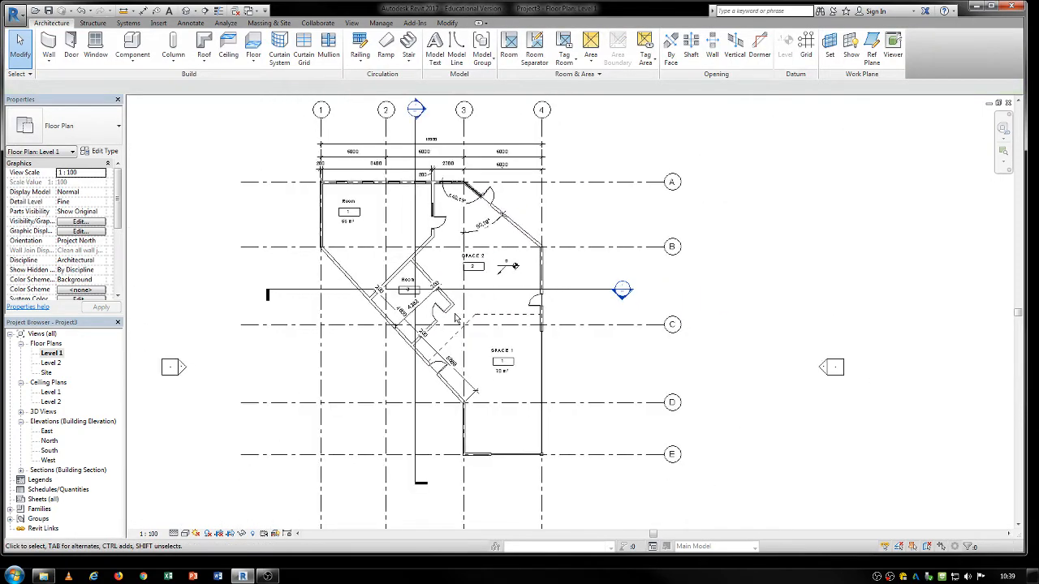
Turn off Room Bounding for the diagonal wall between rooms 1 and 3 and delete the resulting redundant rooms.
{"action": "scroll", "coordinate": [426, 235], "scroll_direction": "up", "scroll_amount": 3}
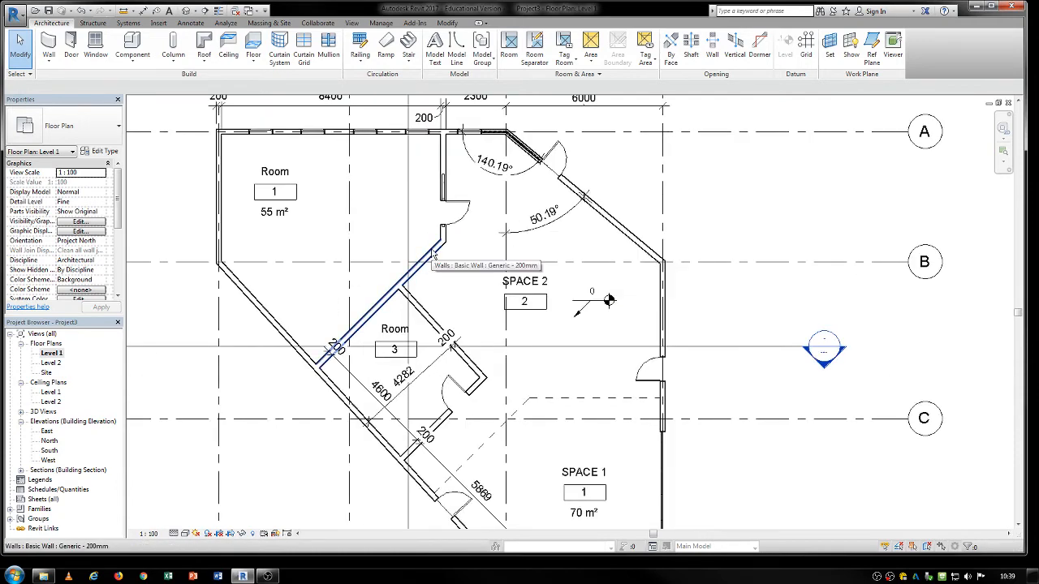
{"action": "left_click", "coordinate": [435, 256]}
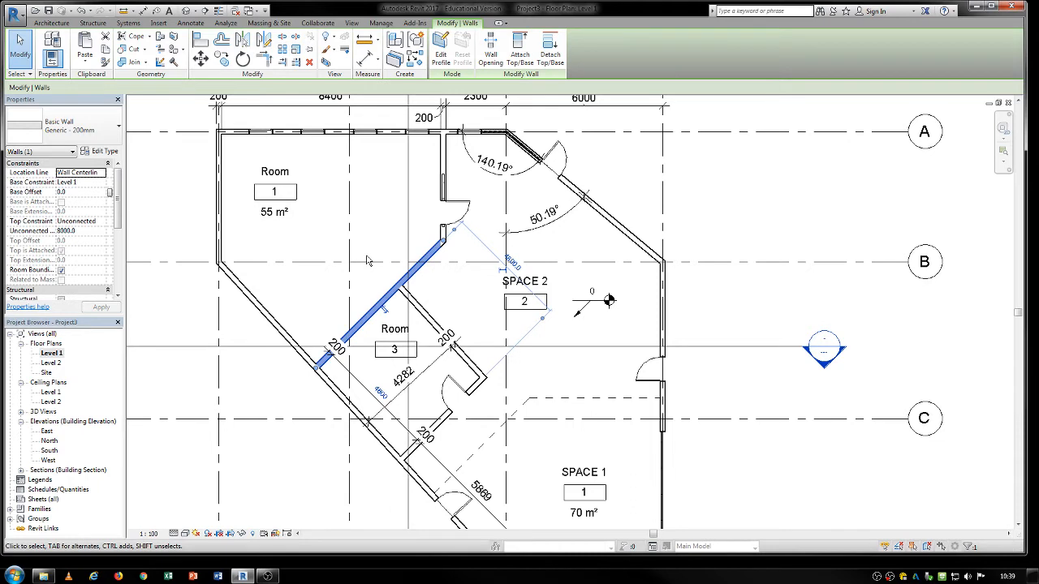
{"action": "left_click", "coordinate": [62, 271]}
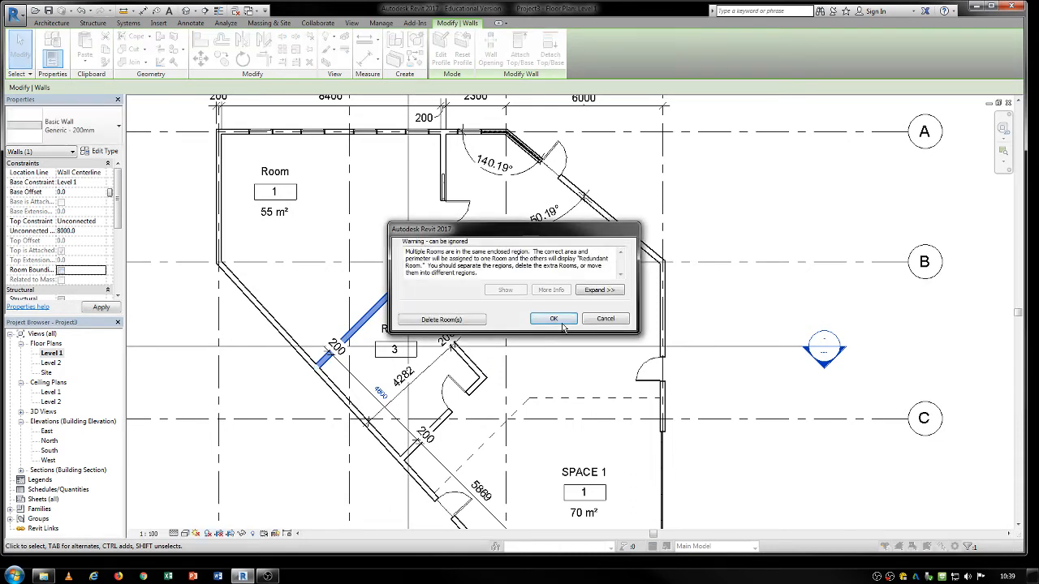
{"action": "left_click", "coordinate": [434, 318]}
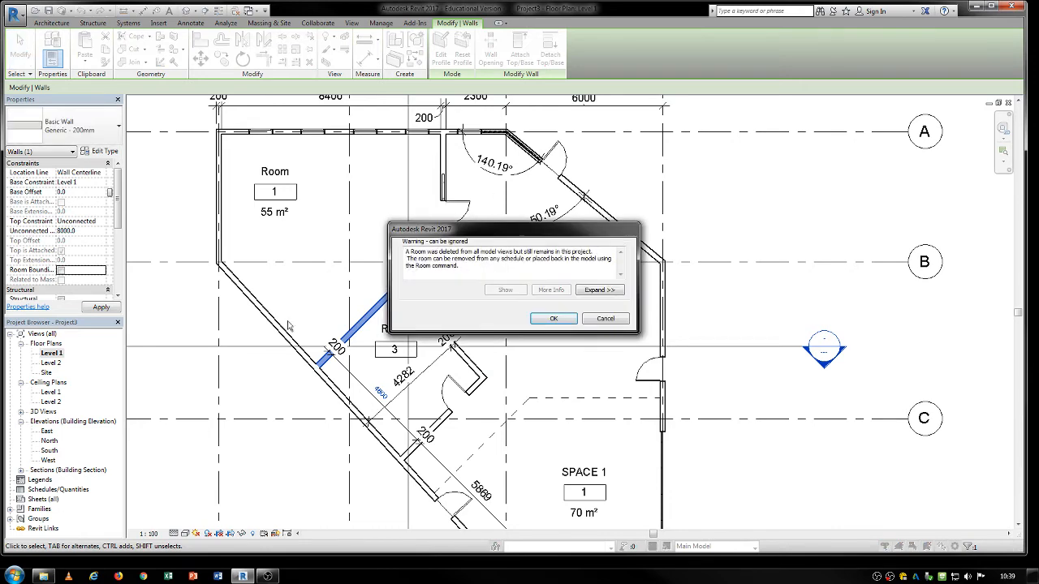
{"action": "left_click", "coordinate": [556, 320]}
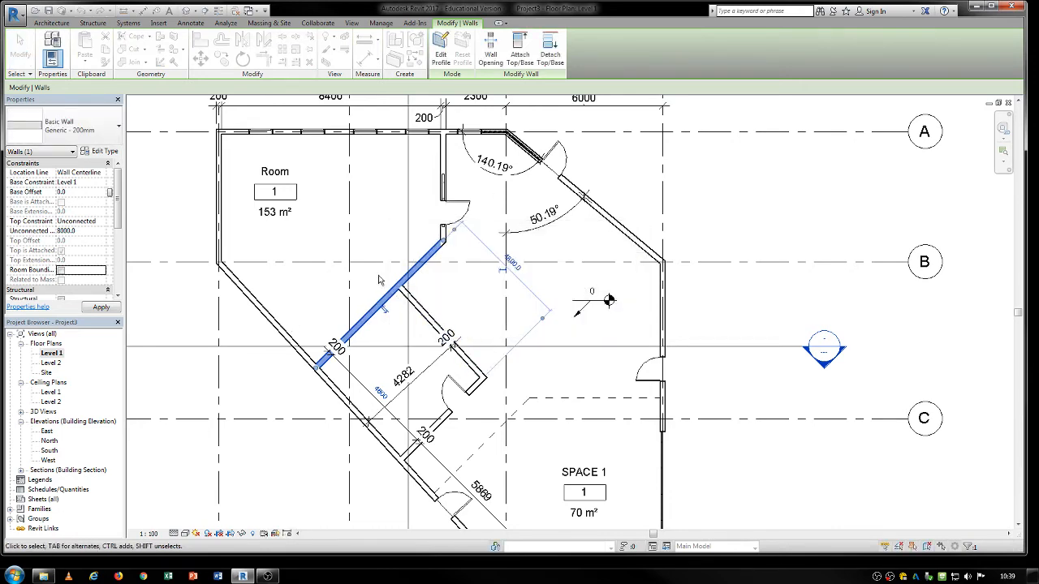
Select room 1 and examine how far its boundary extends across the adjoining spaces.
{"action": "middle_click_drag", "start_coordinate": [379, 270], "coordinate": [403, 285]}
{"action": "left_click", "coordinate": [308, 209]}
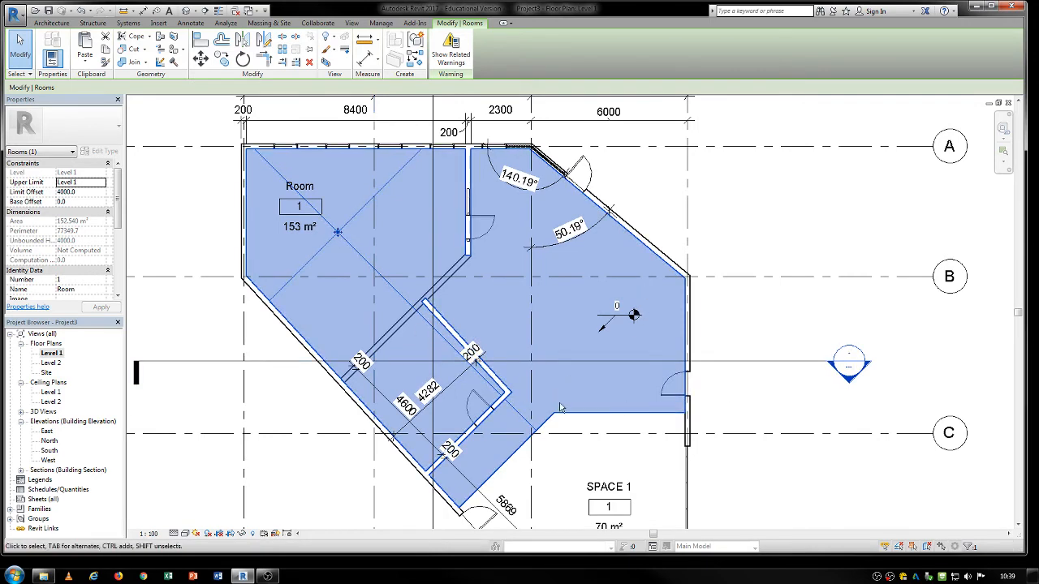
{"action": "middle_click_drag", "start_coordinate": [561, 321], "coordinate": [564, 344]}
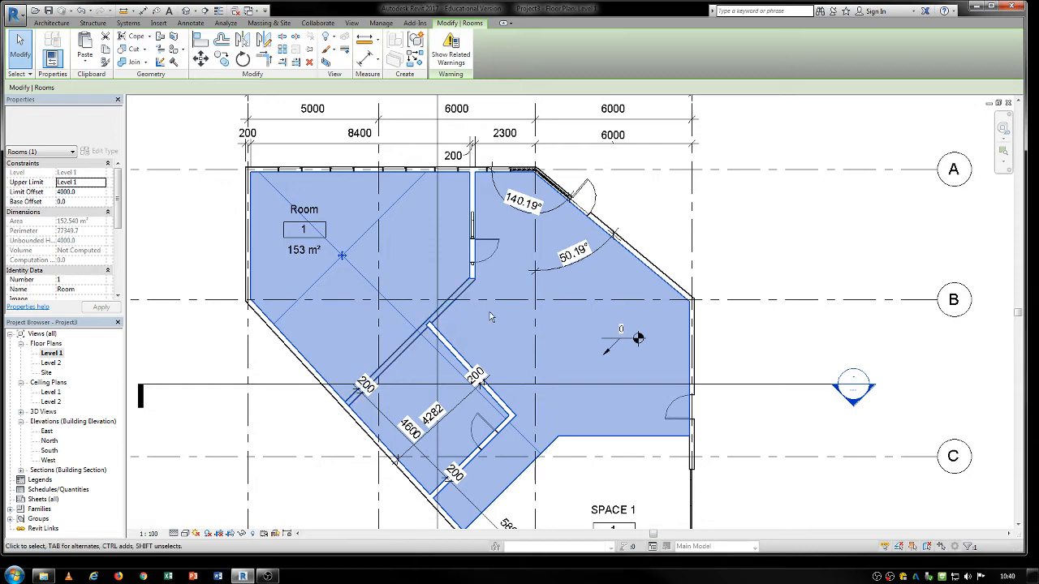
{"action": "scroll", "coordinate": [493, 317], "scroll_direction": "down", "scroll_amount": 2}
{"action": "middle_click_drag", "start_coordinate": [561, 379], "coordinate": [460, 288]}
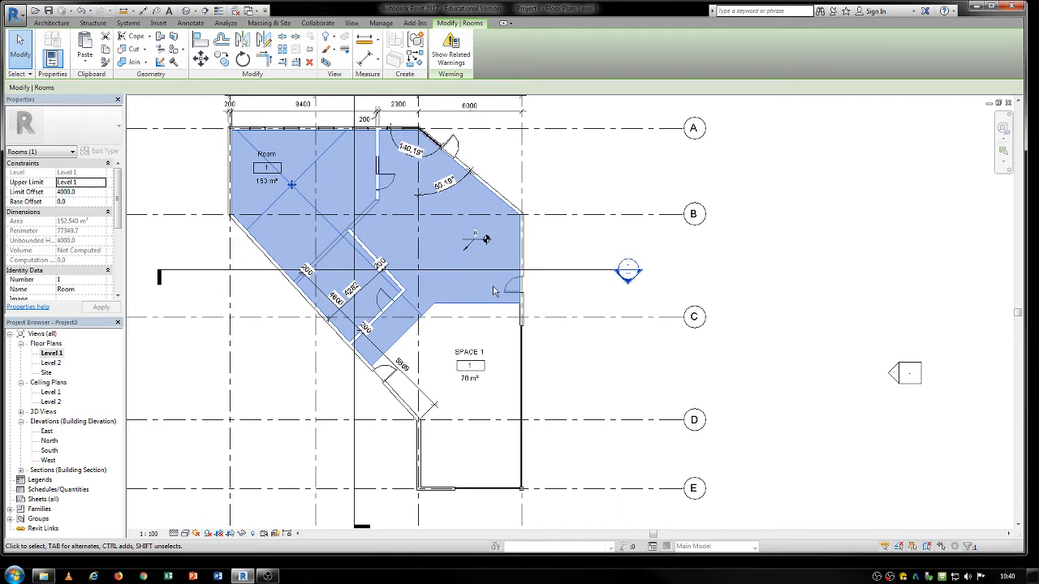
{"action": "middle_click_drag", "start_coordinate": [493, 291], "coordinate": [501, 314]}
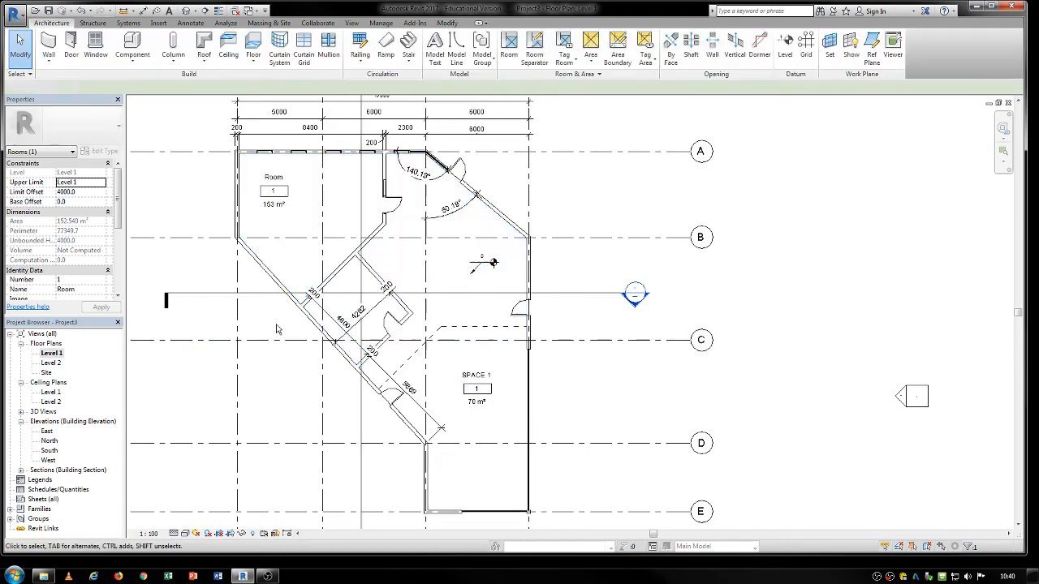
{"action": "left_click", "coordinate": [259, 348]}
Turn Room Bounding back on for the diagonal wall south of room 1.
{"action": "left_click", "coordinate": [368, 245]}
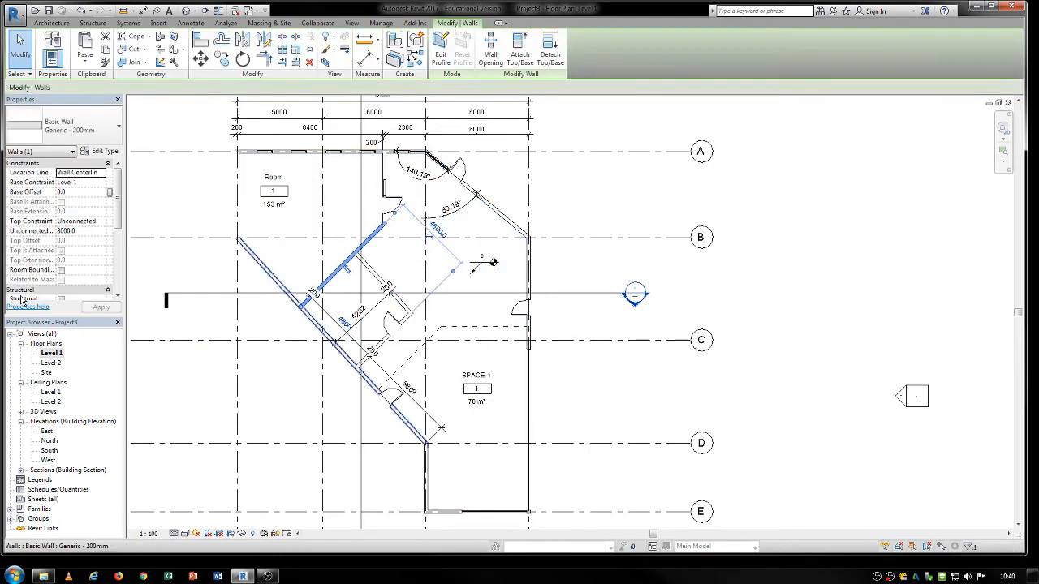
{"action": "left_click", "coordinate": [60, 271]}
{"action": "key", "text": "Escape"}
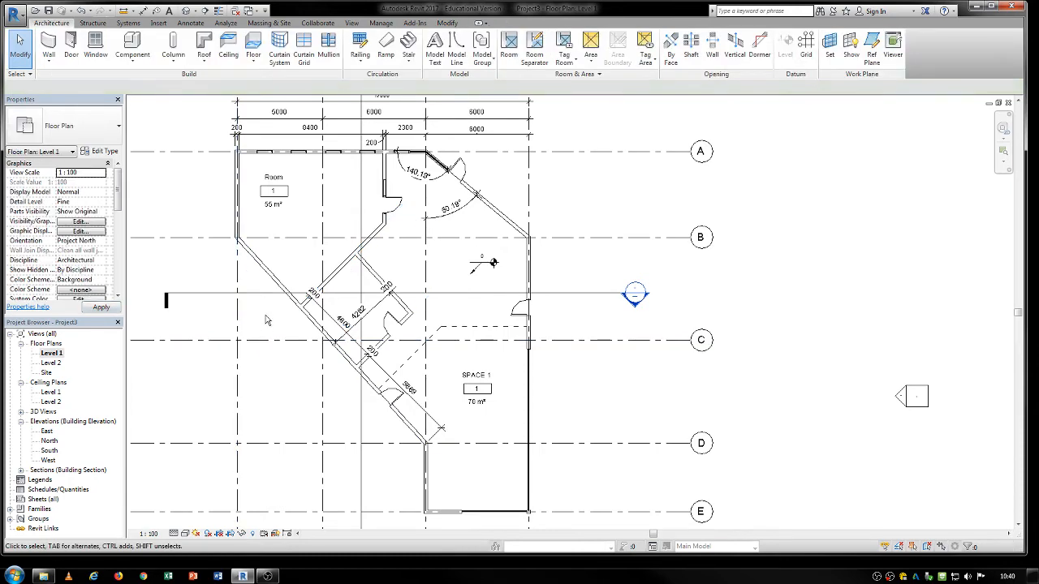
Open the color scheme settings for rooms and areas and set the scheme category to Rooms.
{"action": "middle_click_drag", "start_coordinate": [433, 243], "coordinate": [476, 252]}
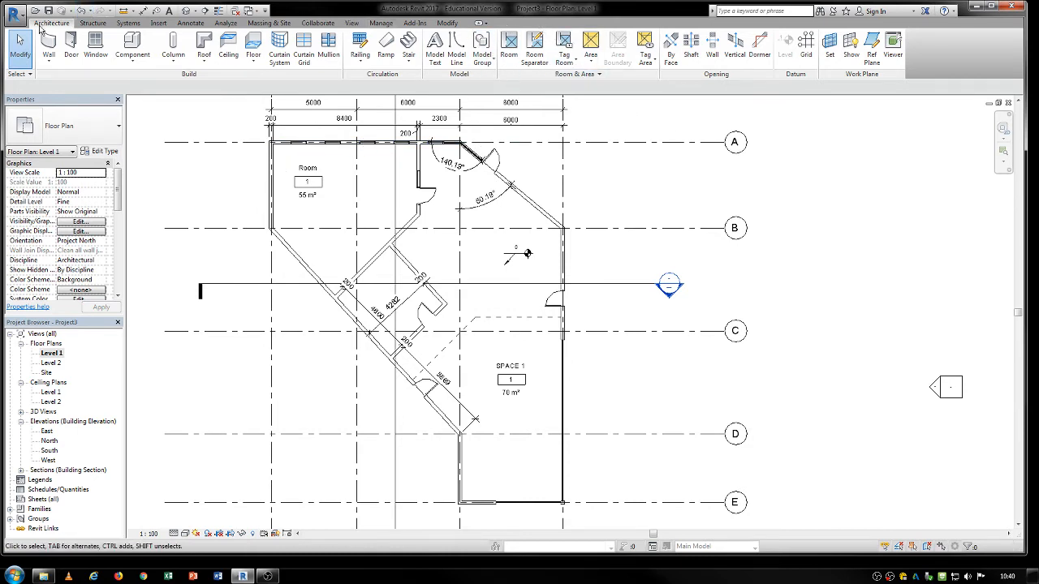
{"action": "left_click", "coordinate": [599, 74]}
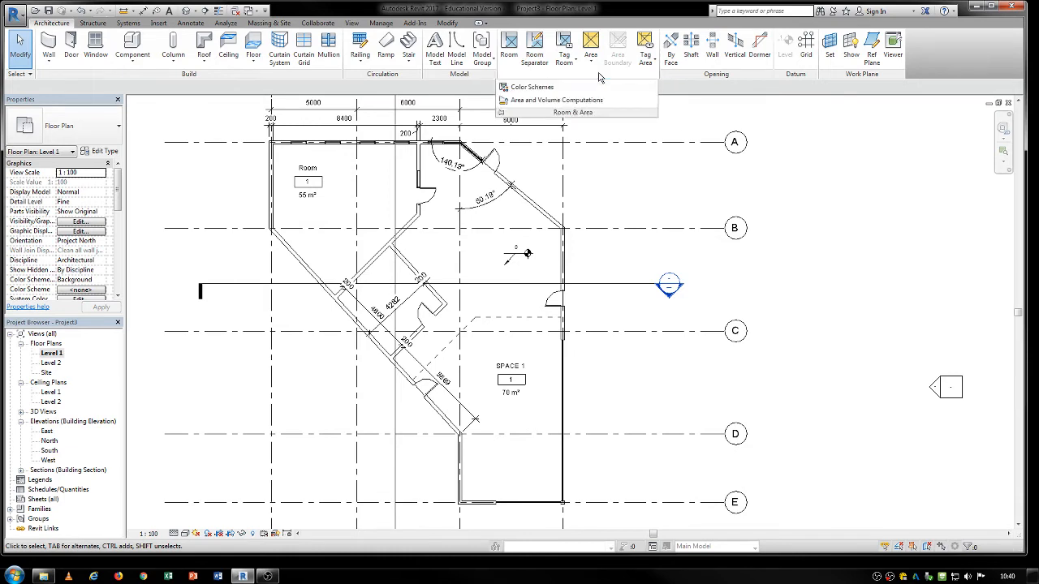
{"action": "left_click", "coordinate": [547, 93]}
{"action": "left_click_drag", "start_coordinate": [474, 136], "coordinate": [696, 88]}
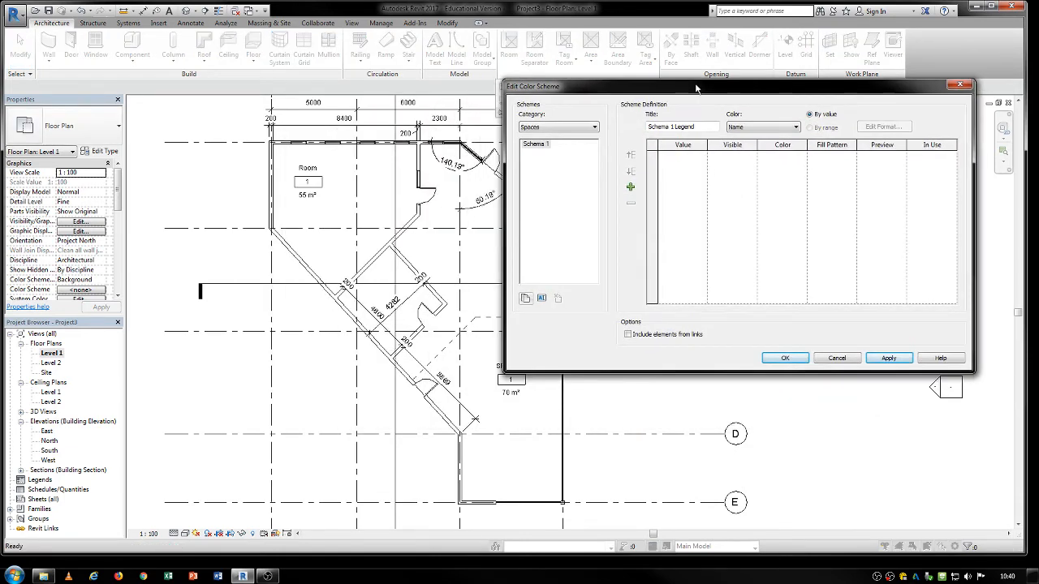
{"action": "left_click", "coordinate": [560, 128]}
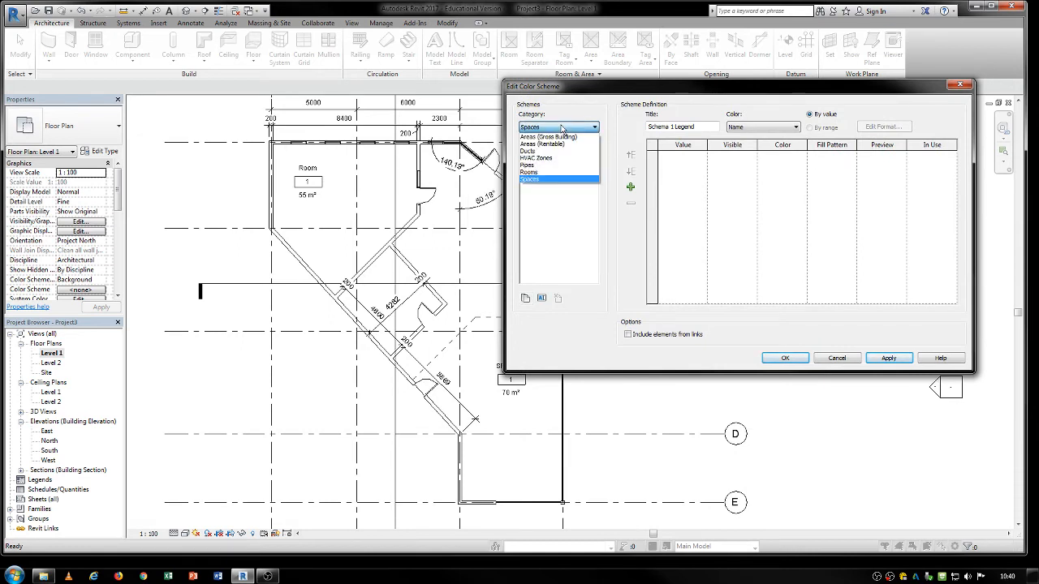
{"action": "left_click", "coordinate": [528, 172]}
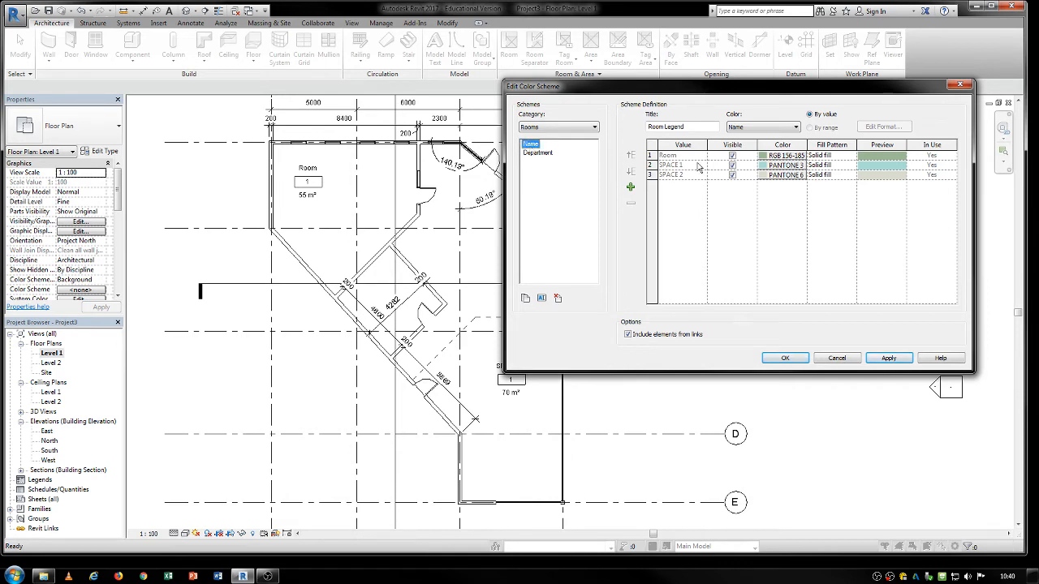
Review the Department and Name schemes and the available color parameters, keep coloring by Name, and accept the scheme.
{"action": "left_click", "coordinate": [539, 152]}
{"action": "left_click", "coordinate": [533, 144]}
{"action": "left_click", "coordinate": [754, 128]}
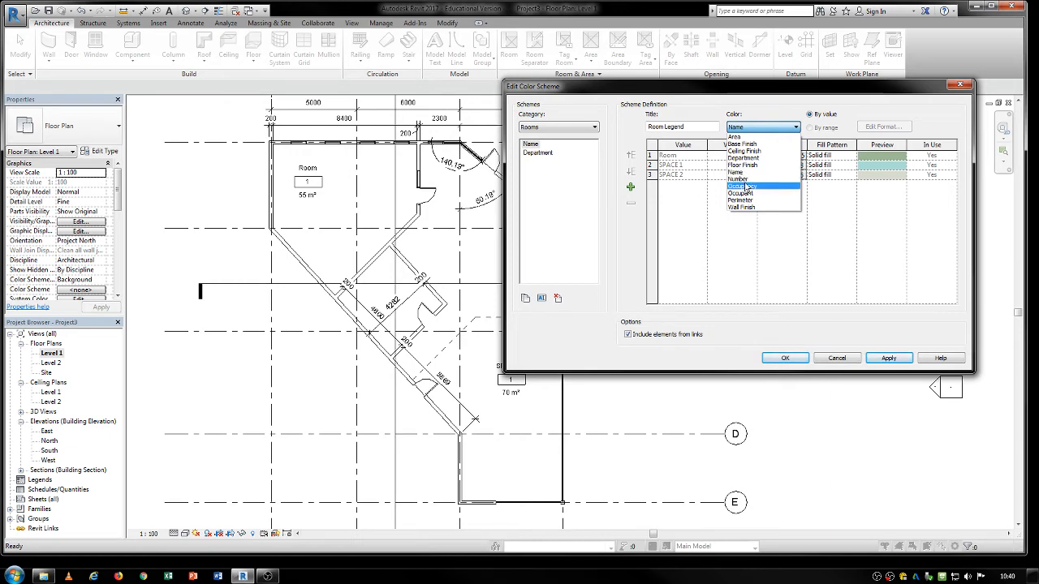
{"action": "left_click", "coordinate": [740, 173]}
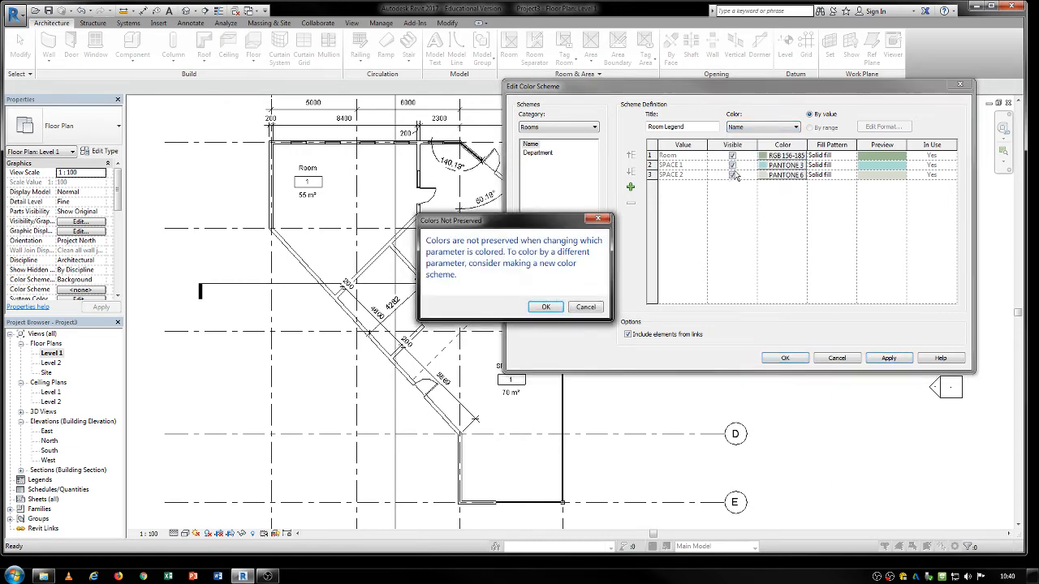
{"action": "left_click", "coordinate": [590, 306]}
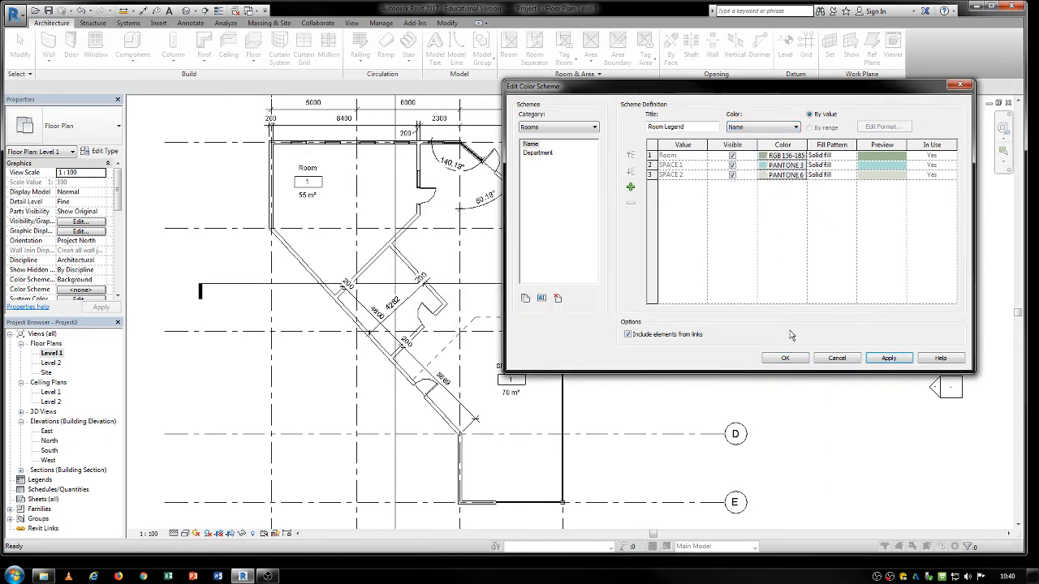
{"action": "left_click", "coordinate": [796, 363]}
Apply the Name color scheme of the Rooms category to the Level 1 floor plan view.
{"action": "middle_click_drag", "start_coordinate": [625, 310], "coordinate": [690, 306]}
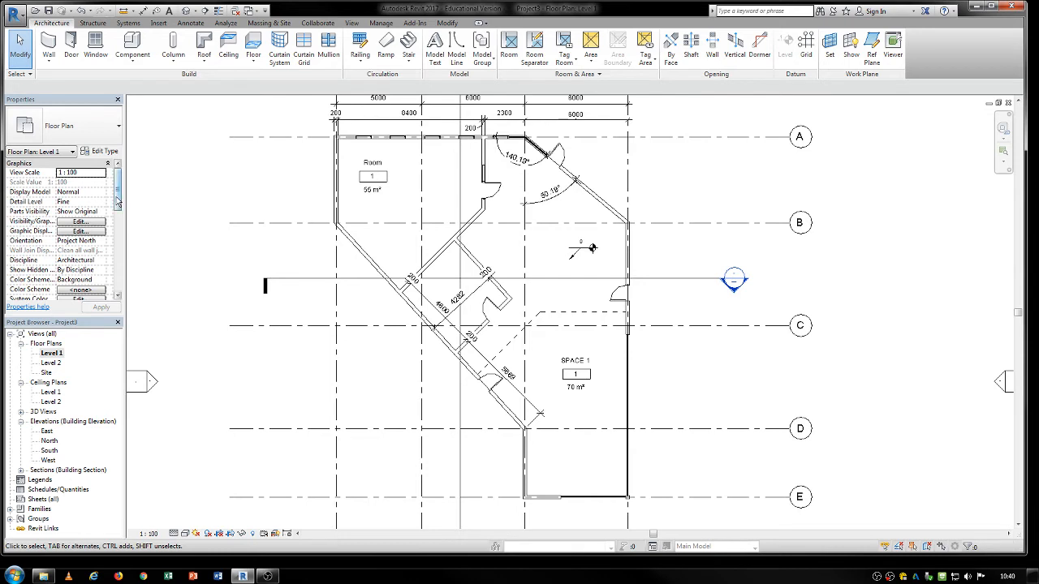
{"action": "scroll", "coordinate": [119, 195], "scroll_direction": "down", "scroll_amount": 1}
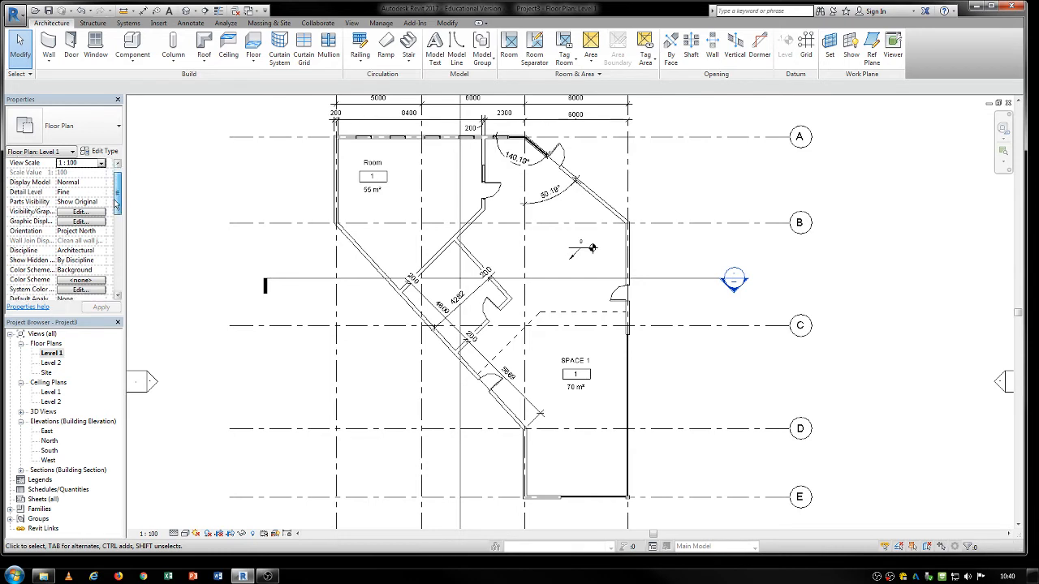
{"action": "left_click", "coordinate": [79, 280]}
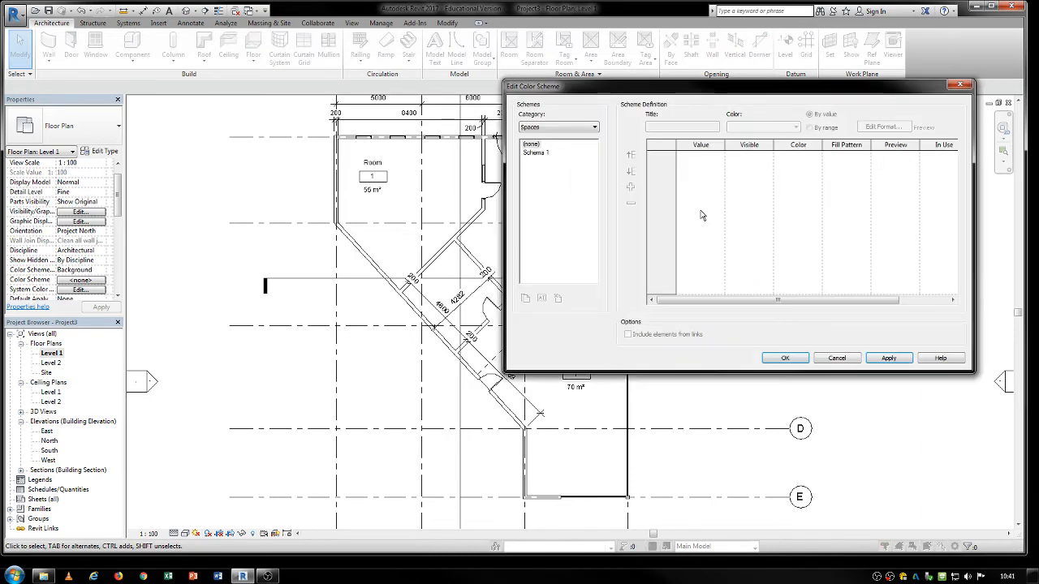
{"action": "left_click", "coordinate": [543, 130]}
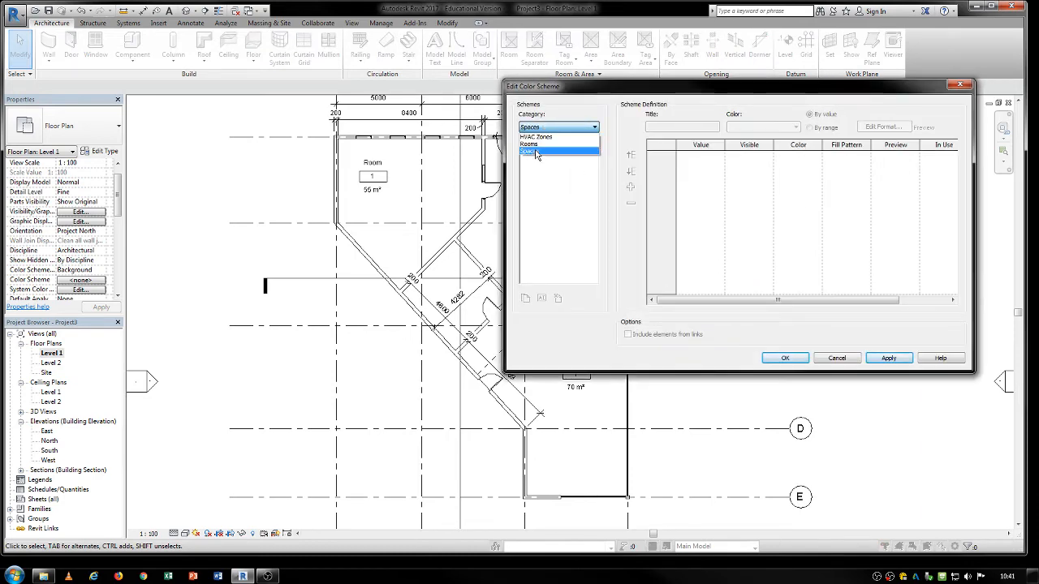
{"action": "left_click", "coordinate": [535, 149]}
{"action": "left_click", "coordinate": [532, 153]}
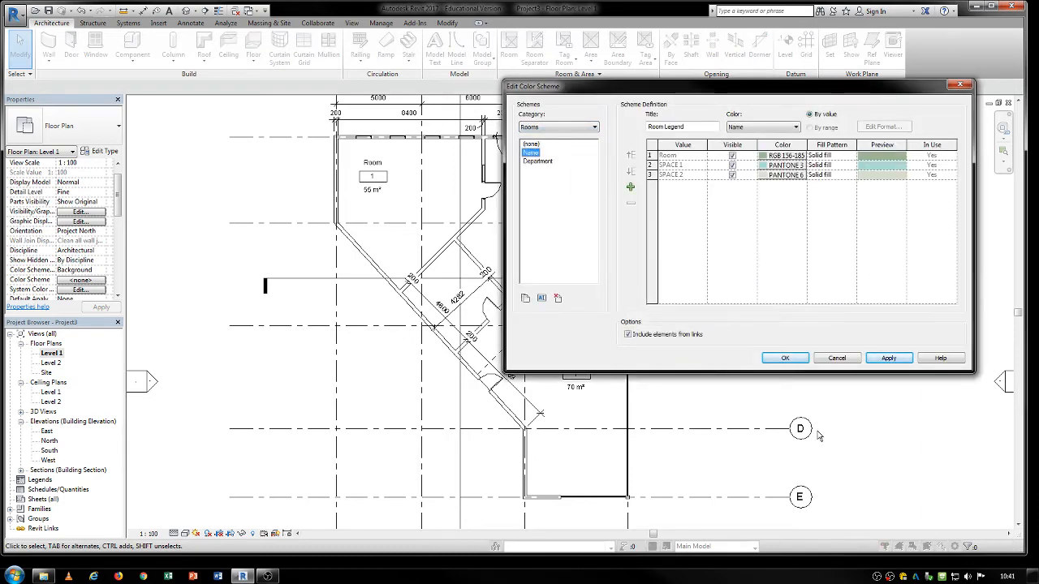
{"action": "left_click", "coordinate": [775, 362]}
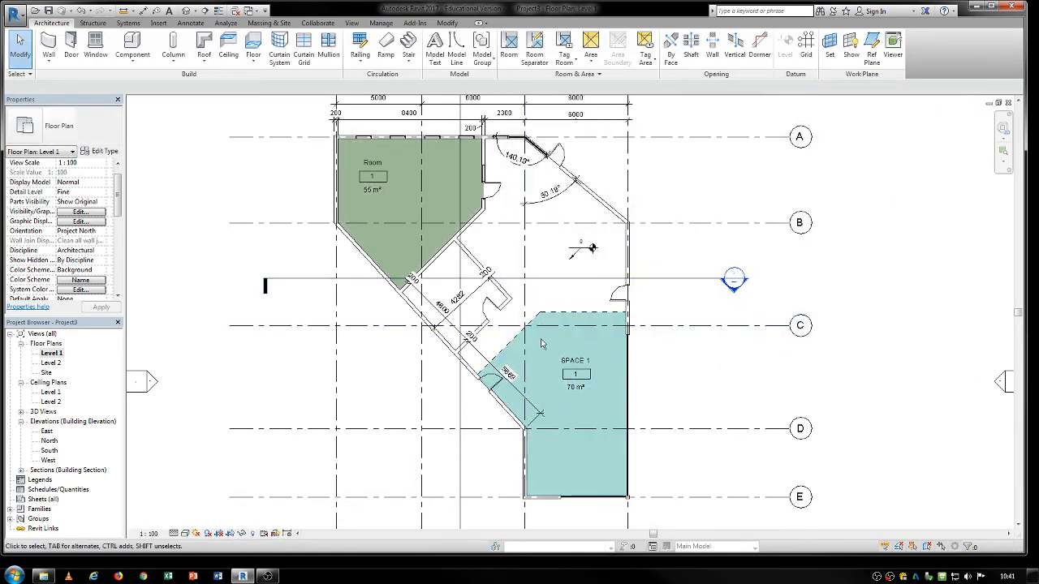
Place tagged rooms in the uncolored space north of the separation lines and in the small enclosed room beside the diagonal wall.
{"action": "middle_click_drag", "start_coordinate": [699, 381], "coordinate": [725, 383]}
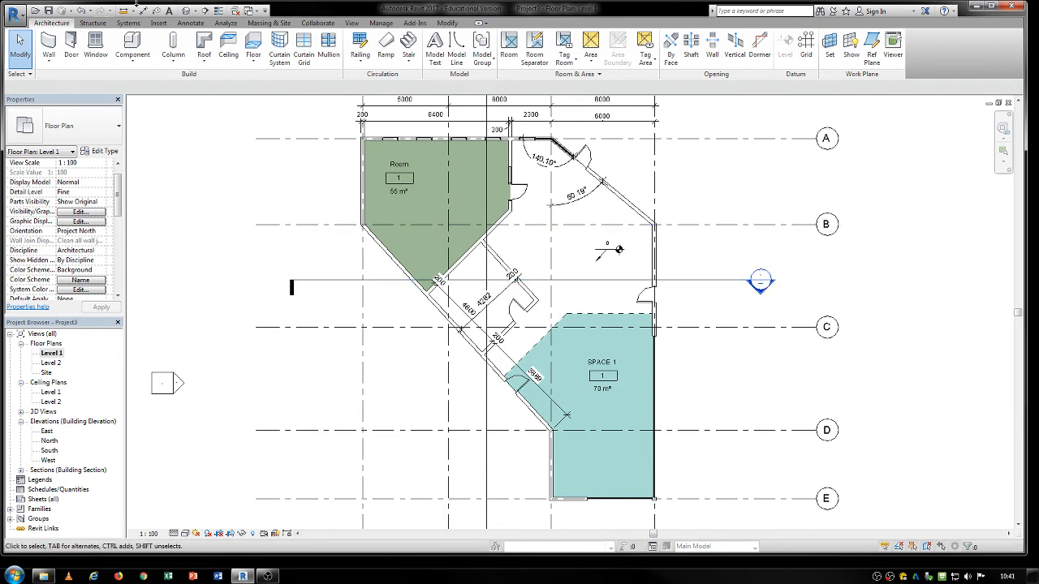
{"action": "left_click", "coordinate": [509, 49]}
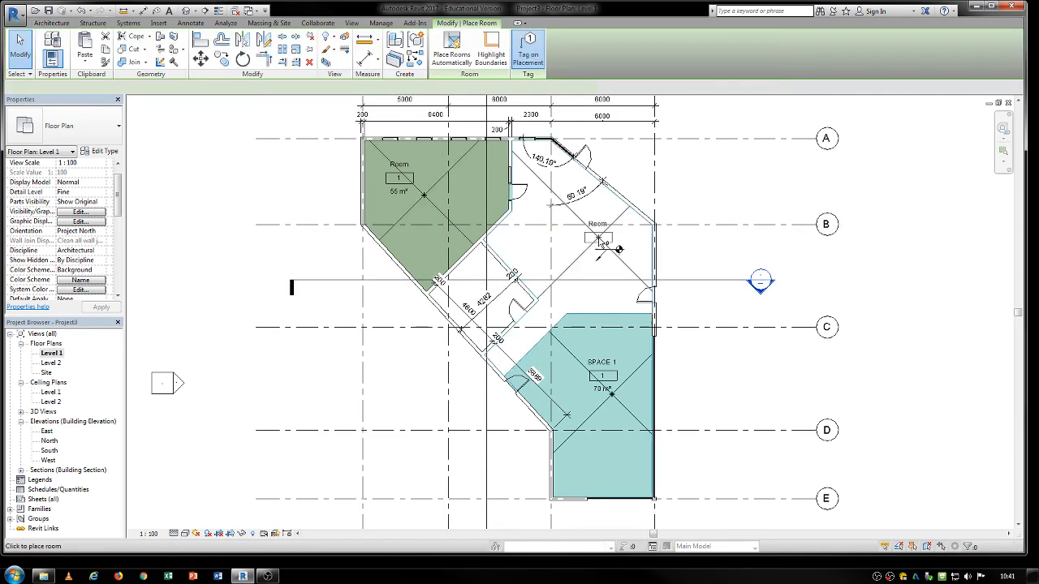
{"action": "left_click", "coordinate": [570, 256]}
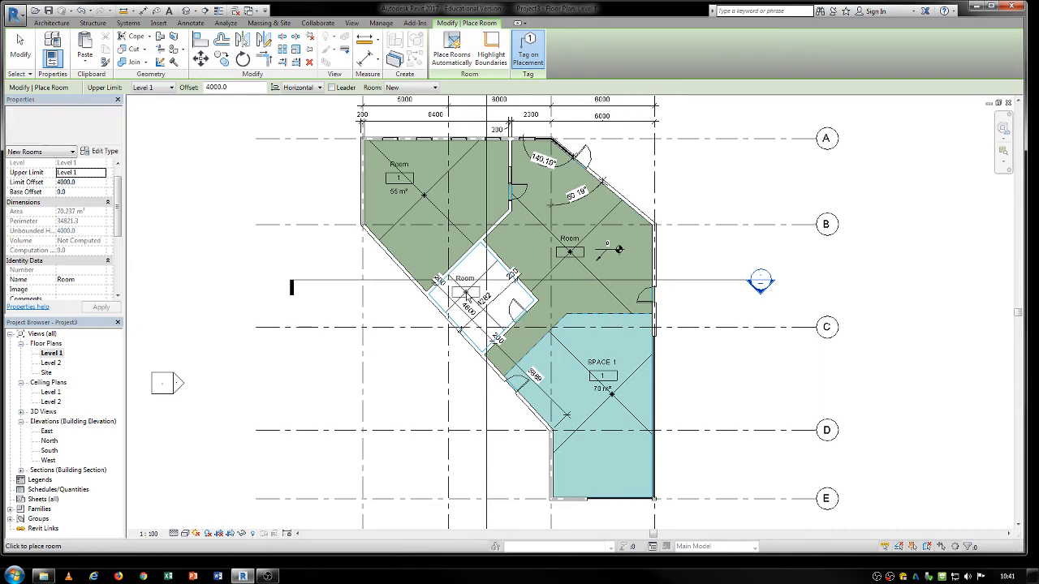
{"action": "left_click", "coordinate": [465, 290]}
{"action": "key", "text": "Escape"}
{"action": "key", "text": "Escape"}
Rename room 4, north of the separation lines, to TERT in its tag.
{"action": "scroll", "coordinate": [528, 372], "scroll_direction": "up", "scroll_amount": 3}
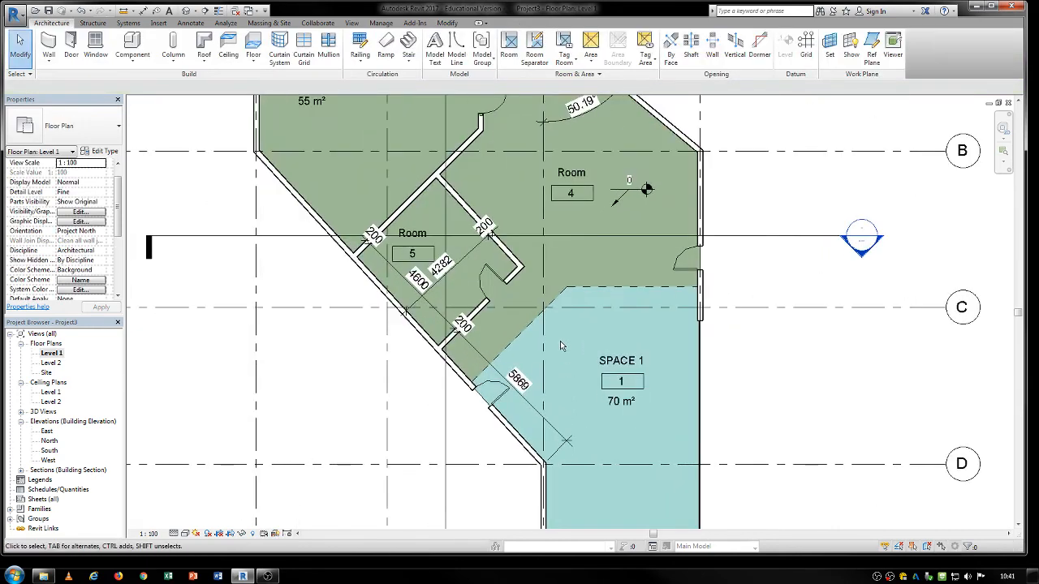
{"action": "middle_click_drag", "start_coordinate": [452, 256], "coordinate": [487, 314]}
{"action": "middle_click_drag", "start_coordinate": [357, 156], "coordinate": [354, 164]}
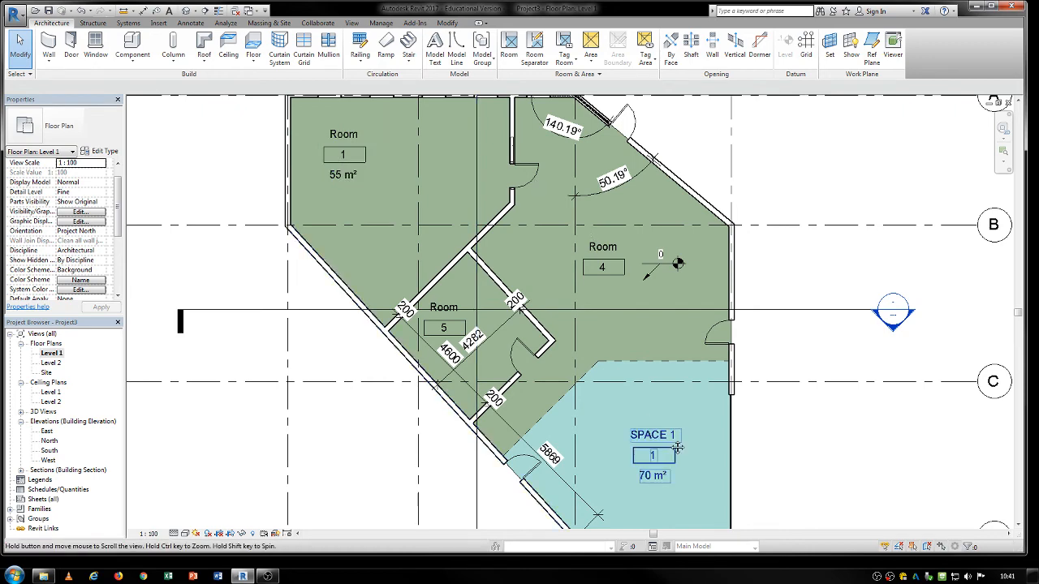
{"action": "middle_click_drag", "start_coordinate": [658, 444], "coordinate": [575, 311]}
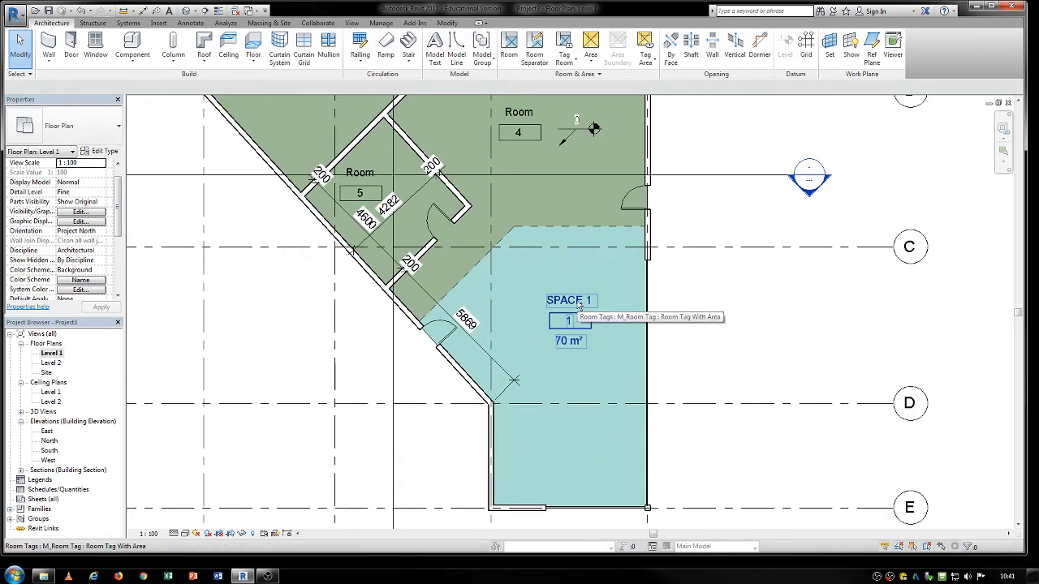
{"action": "scroll", "coordinate": [541, 186], "scroll_direction": "down", "scroll_amount": 1}
{"action": "scroll", "coordinate": [543, 190], "scroll_direction": "down", "scroll_amount": 1}
{"action": "middle_click_drag", "start_coordinate": [545, 193], "coordinate": [546, 239]}
{"action": "scroll", "coordinate": [526, 207], "scroll_direction": "up", "scroll_amount": 1}
{"action": "left_click", "coordinate": [531, 176]}
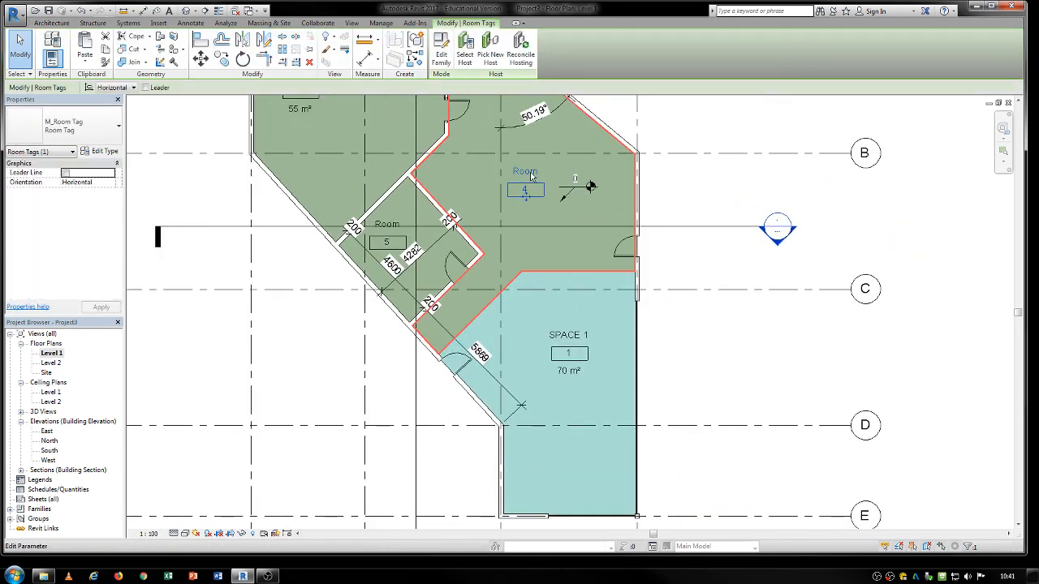
{"action": "left_click", "coordinate": [531, 173]}
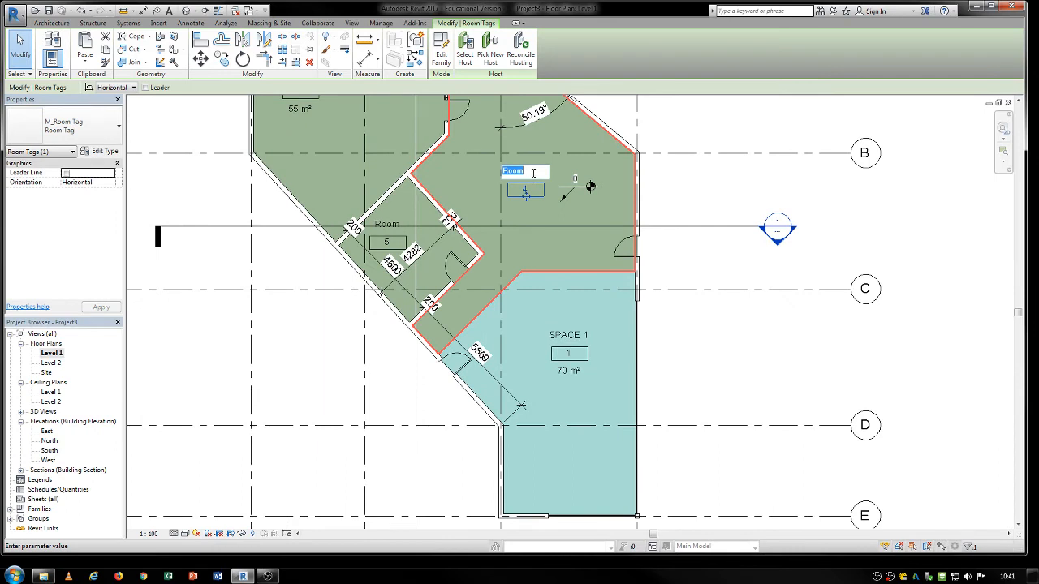
{"action": "left_click", "coordinate": [841, 152]}
Rename room 5, the small enclosed room beside the diagonal wall, to 6RY in its tag.
{"action": "left_click", "coordinate": [396, 223]}
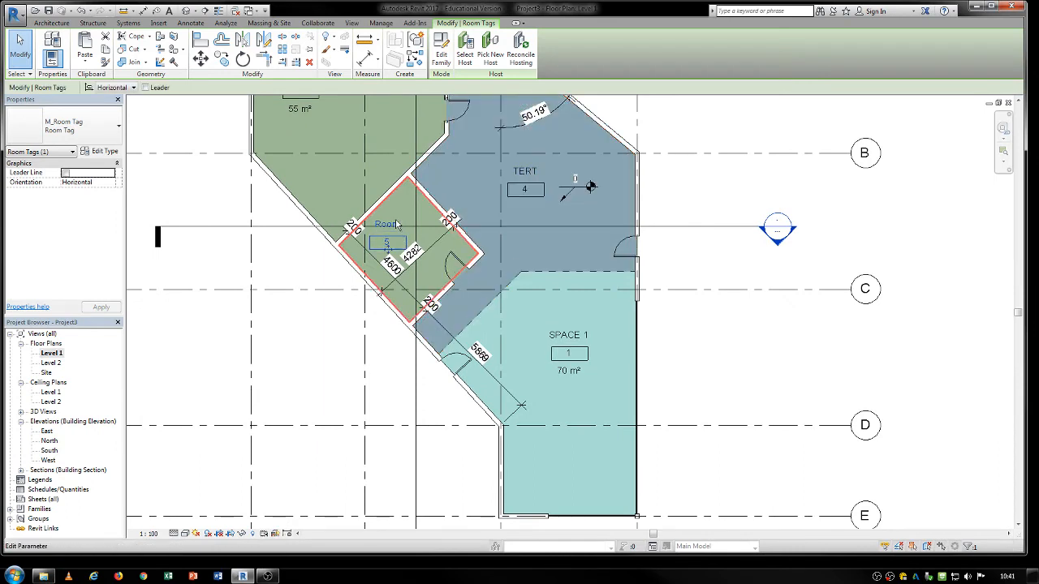
{"action": "left_click", "coordinate": [388, 224]}
{"action": "type", "text": "GRY"}
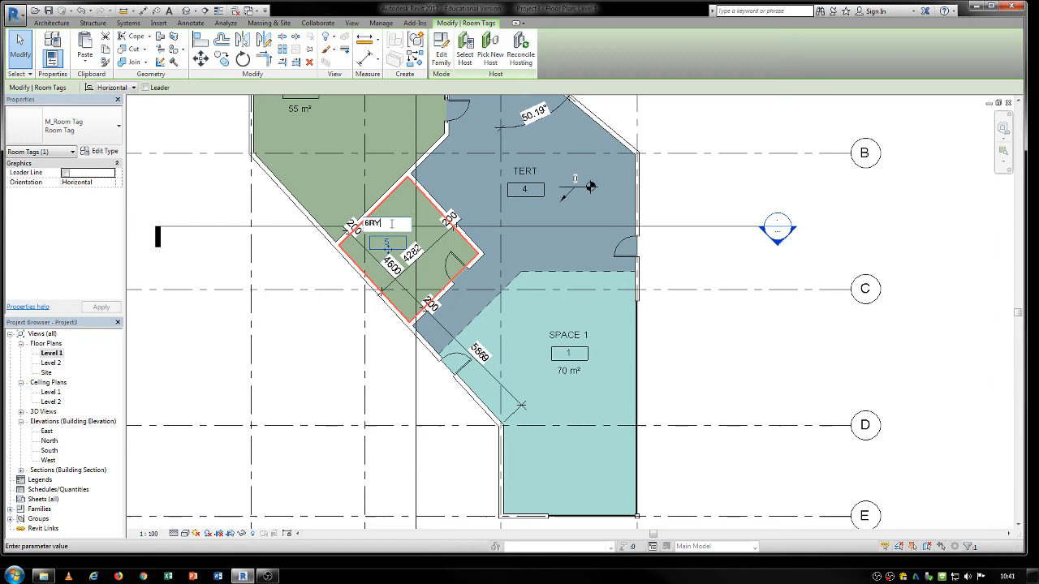
{"action": "left_click", "coordinate": [680, 187]}
{"action": "left_click", "coordinate": [707, 190]}
{"action": "scroll", "coordinate": [545, 260], "scroll_direction": "down", "scroll_amount": 2}
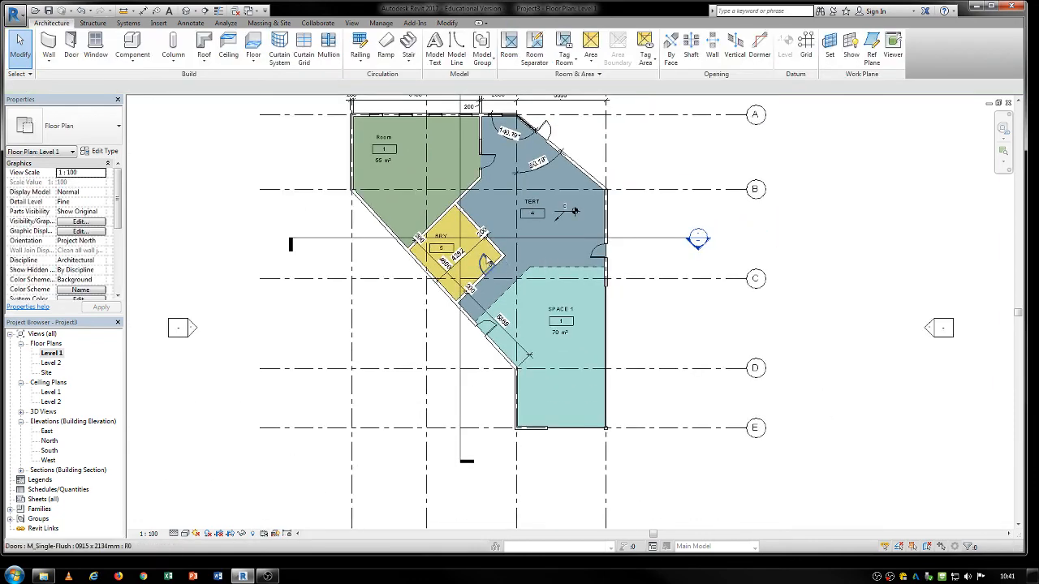
{"action": "middle_click_drag", "start_coordinate": [574, 212], "coordinate": [554, 238]}
{"action": "middle_click_drag", "start_coordinate": [596, 316], "coordinate": [524, 296]}
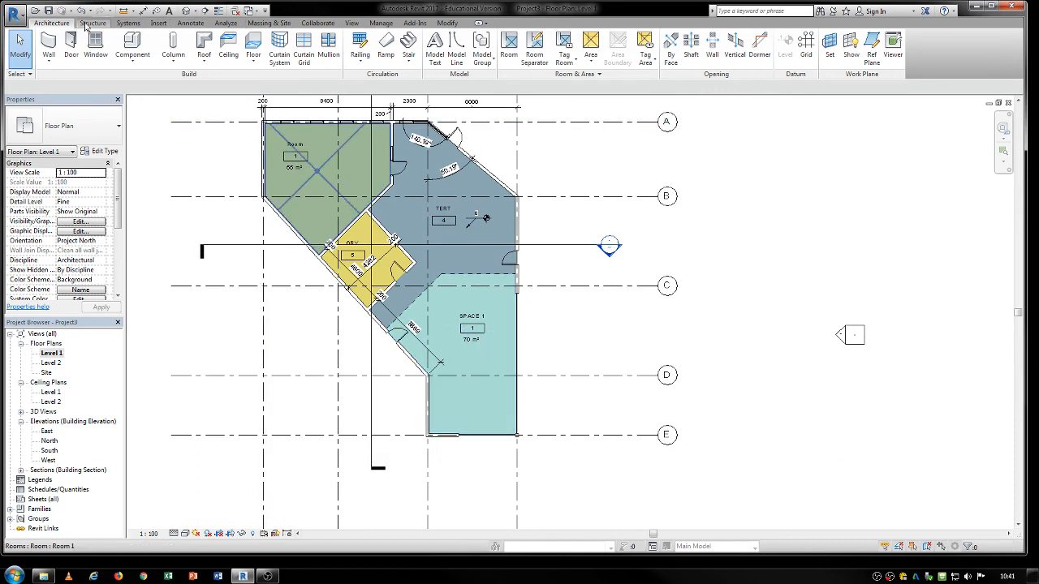
{"action": "left_click", "coordinate": [186, 22]}
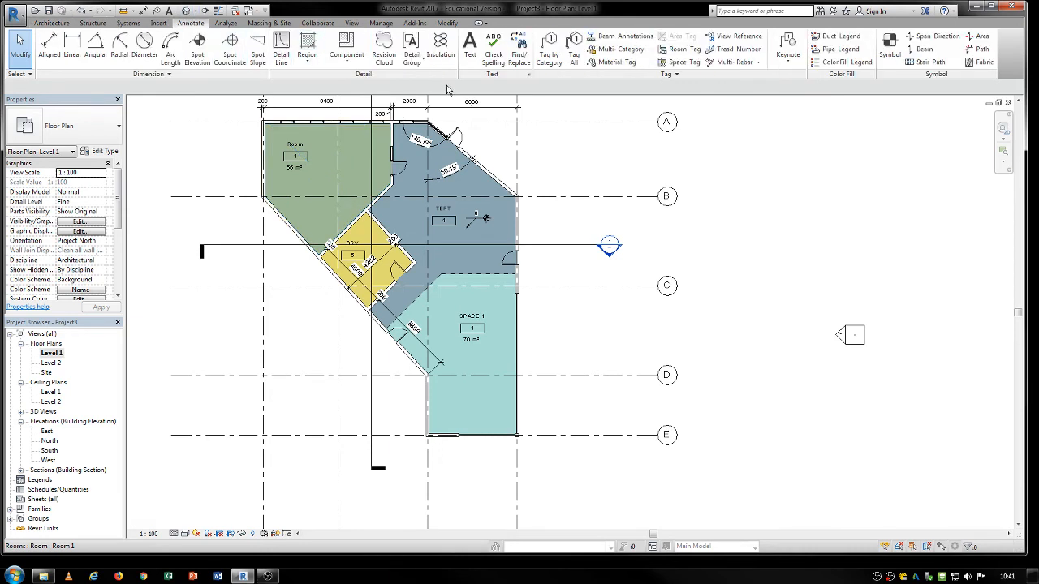
{"action": "left_click", "coordinate": [679, 51]}
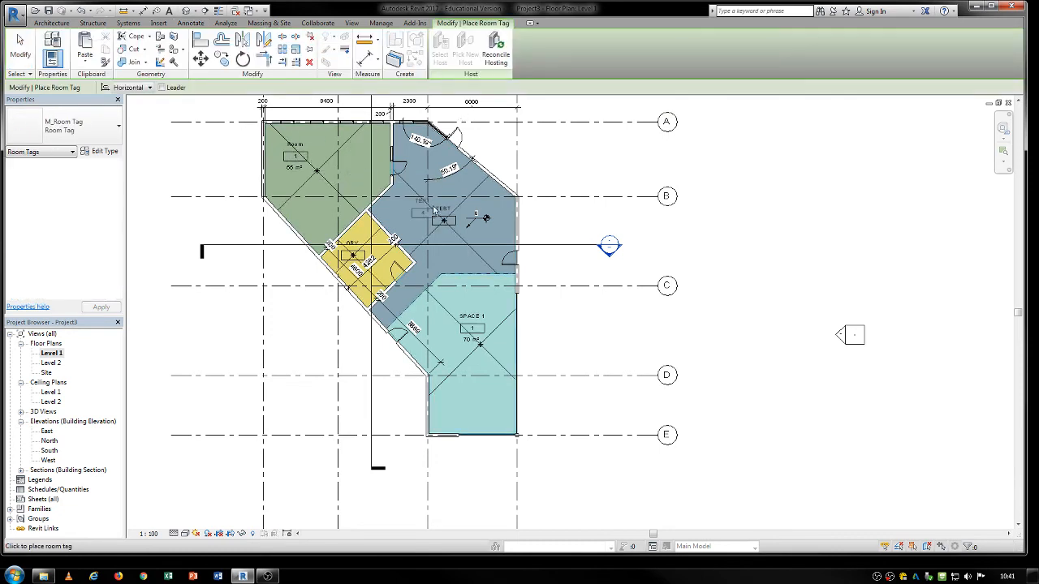
{"action": "left_click", "coordinate": [20, 50]}
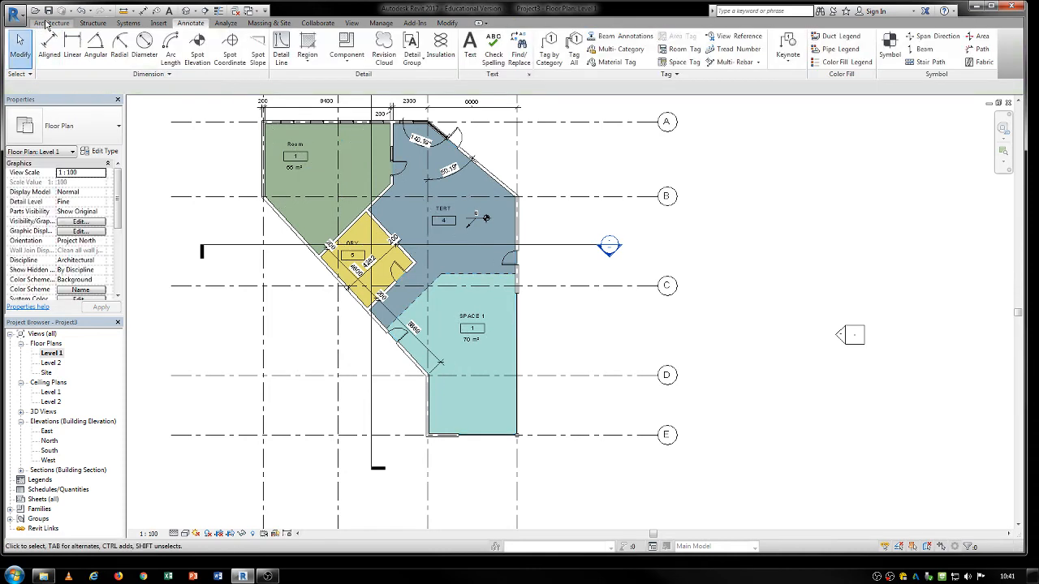
{"action": "left_click", "coordinate": [561, 74]}
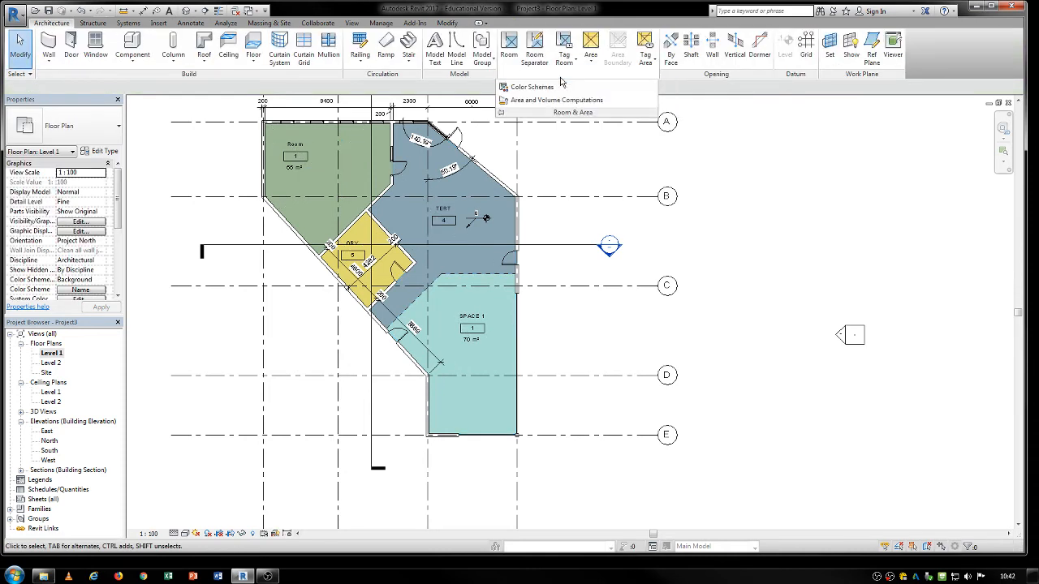
Place a color fill legend for the rooms outside the southwest diagonal wall, around grids C and D.
{"action": "left_click", "coordinate": [186, 23]}
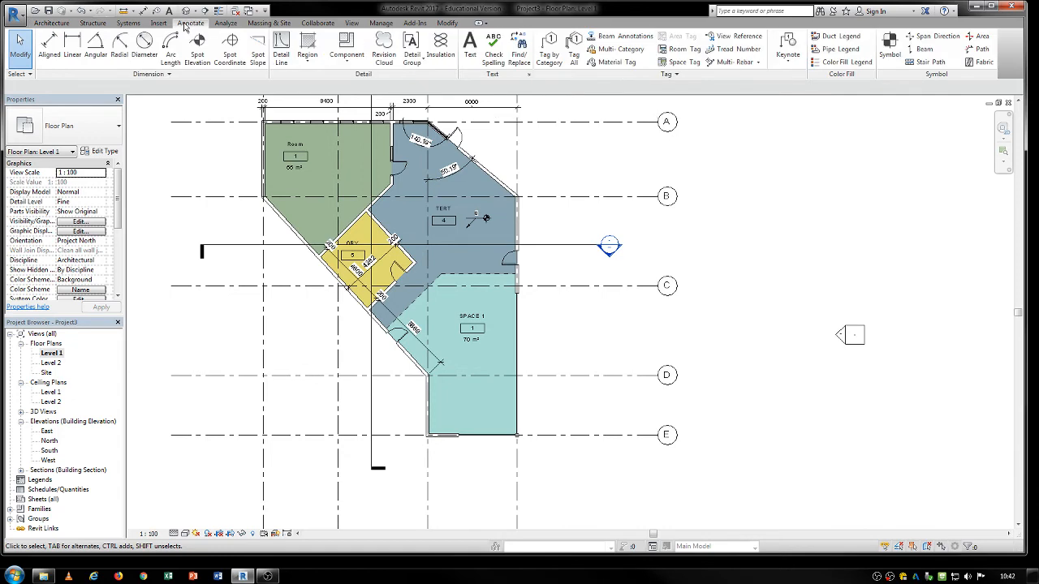
{"action": "middle_click_drag", "start_coordinate": [553, 290], "coordinate": [575, 305]}
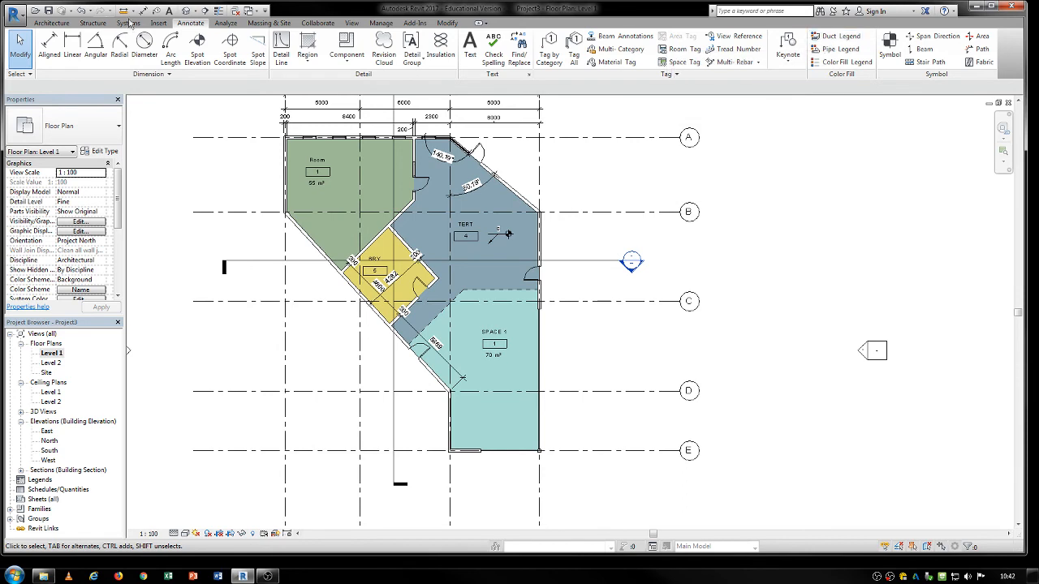
{"action": "left_click", "coordinate": [848, 63]}
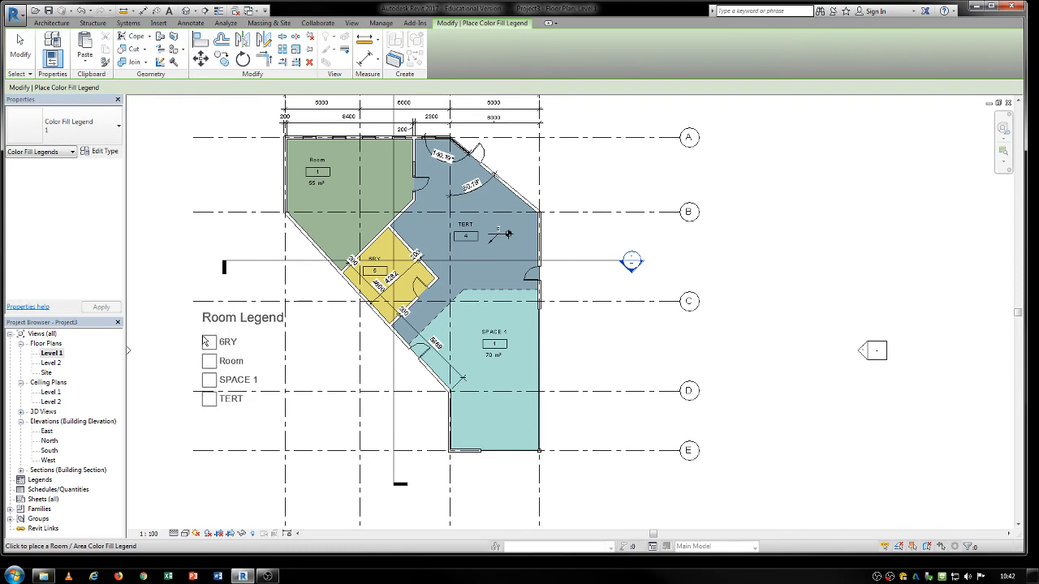
{"action": "left_click", "coordinate": [252, 335]}
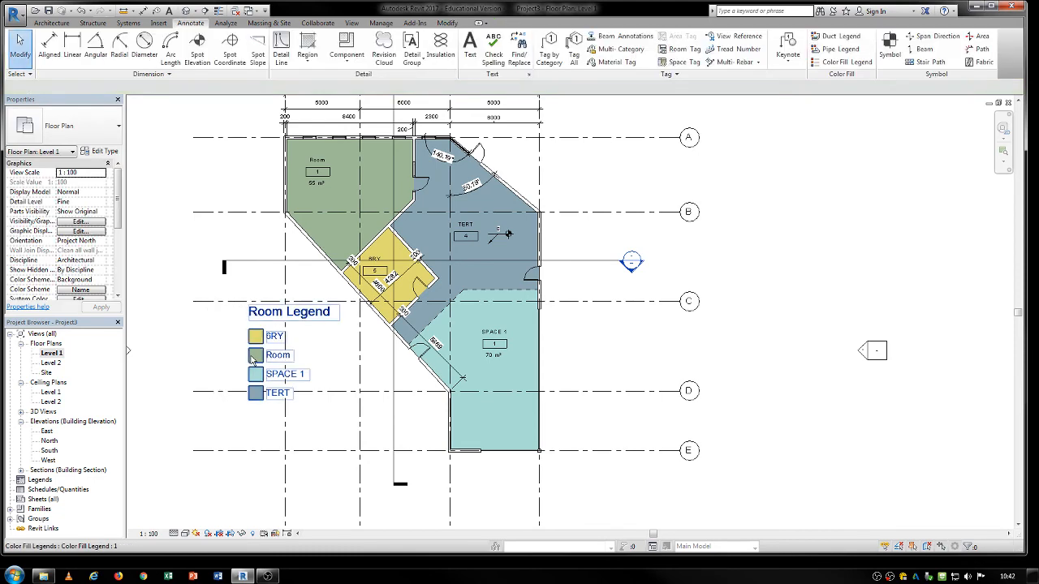
{"action": "scroll", "coordinate": [320, 322], "scroll_direction": "up", "scroll_amount": 2}
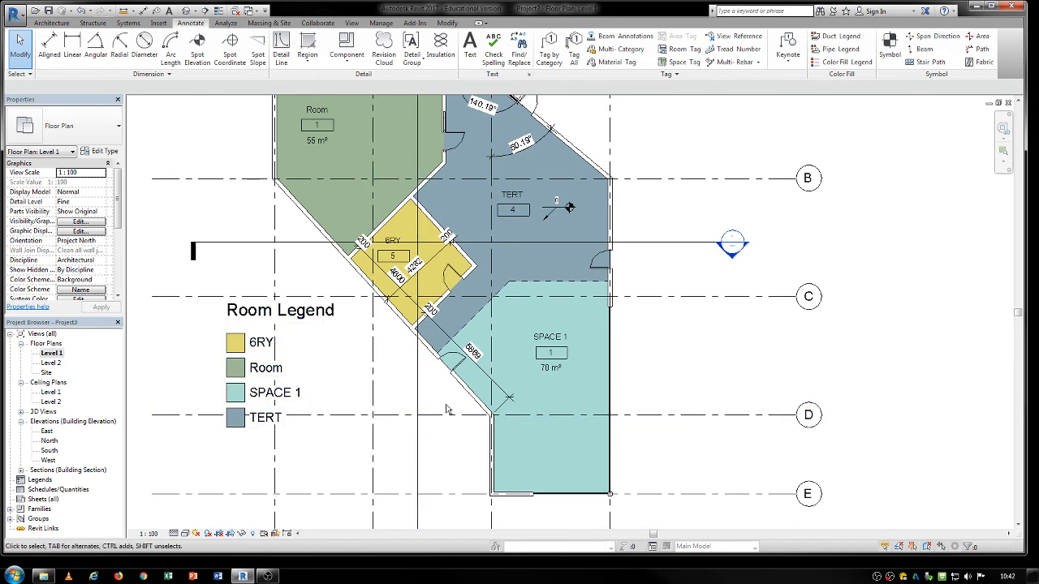
{"action": "scroll", "coordinate": [479, 373], "scroll_direction": "down", "scroll_amount": 2}
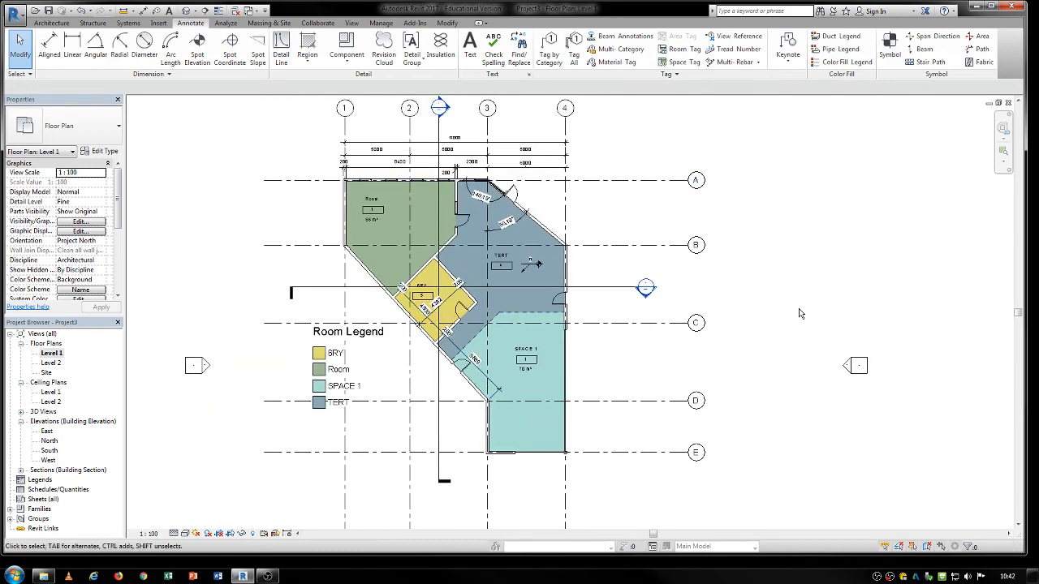
Place an M_North Arrow-2 symbol outside the northeast diagonal wall, between grids A and B.
{"action": "middle_click_drag", "start_coordinate": [803, 315], "coordinate": [713, 315]}
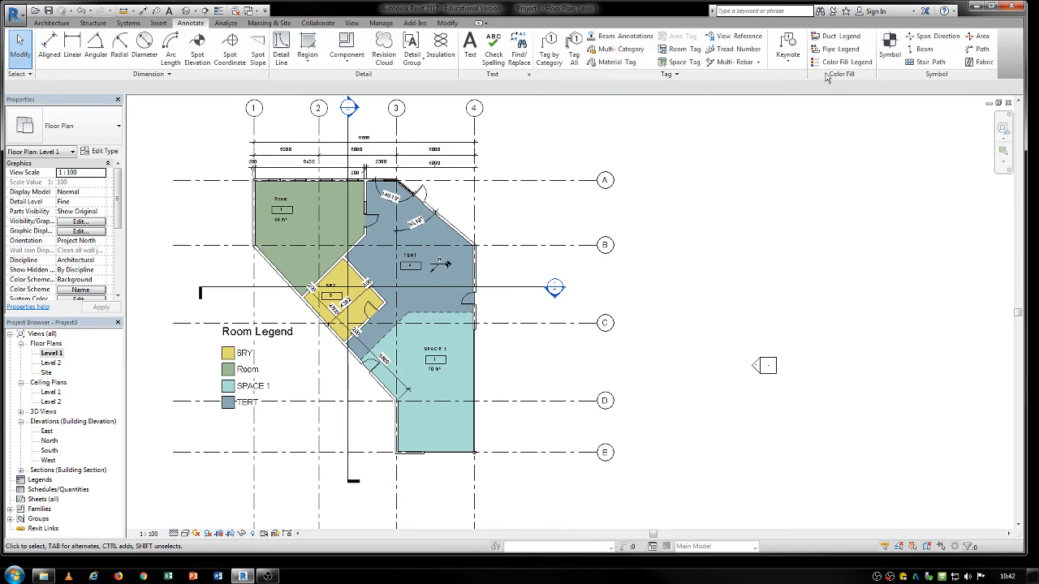
{"action": "middle_click_drag", "start_coordinate": [351, 247], "coordinate": [365, 245]}
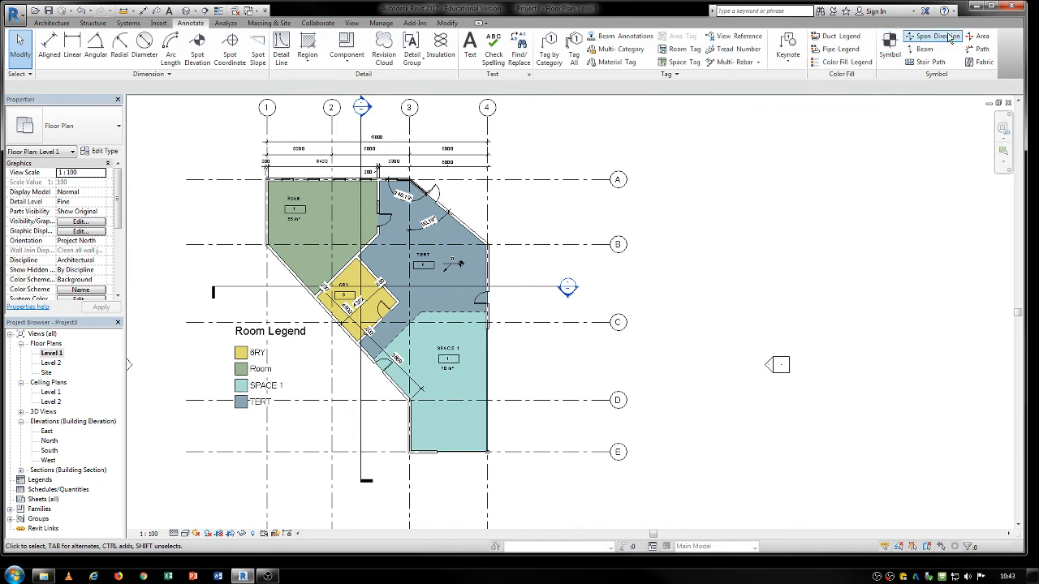
{"action": "left_click", "coordinate": [892, 47]}
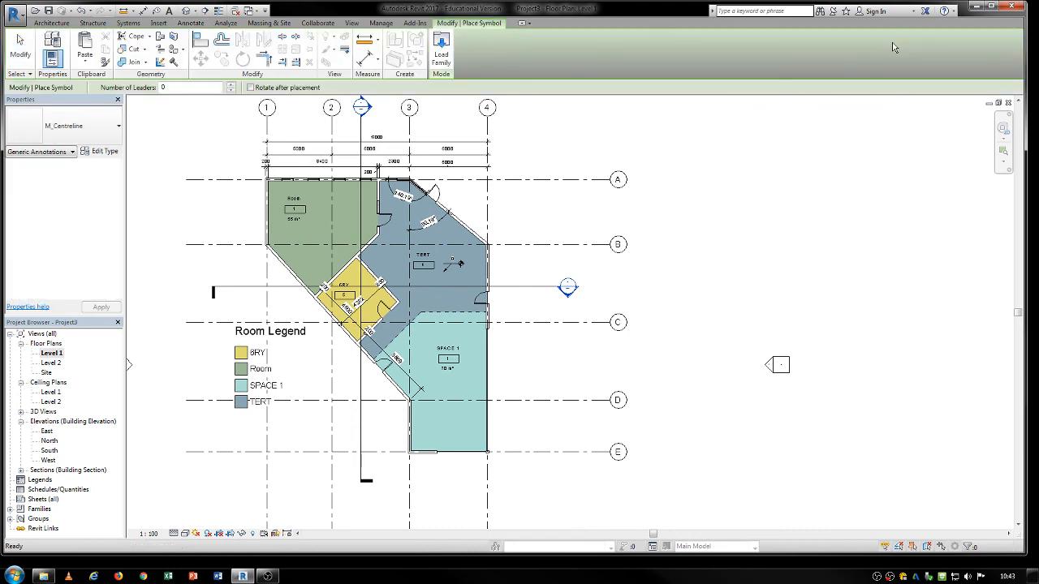
{"action": "left_click", "coordinate": [63, 125]}
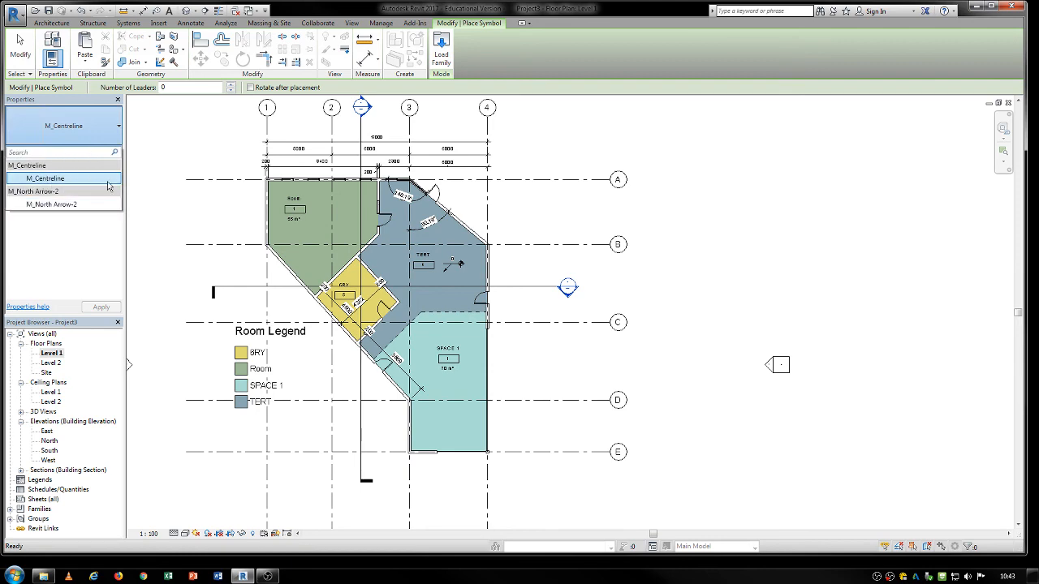
{"action": "left_click", "coordinate": [441, 51]}
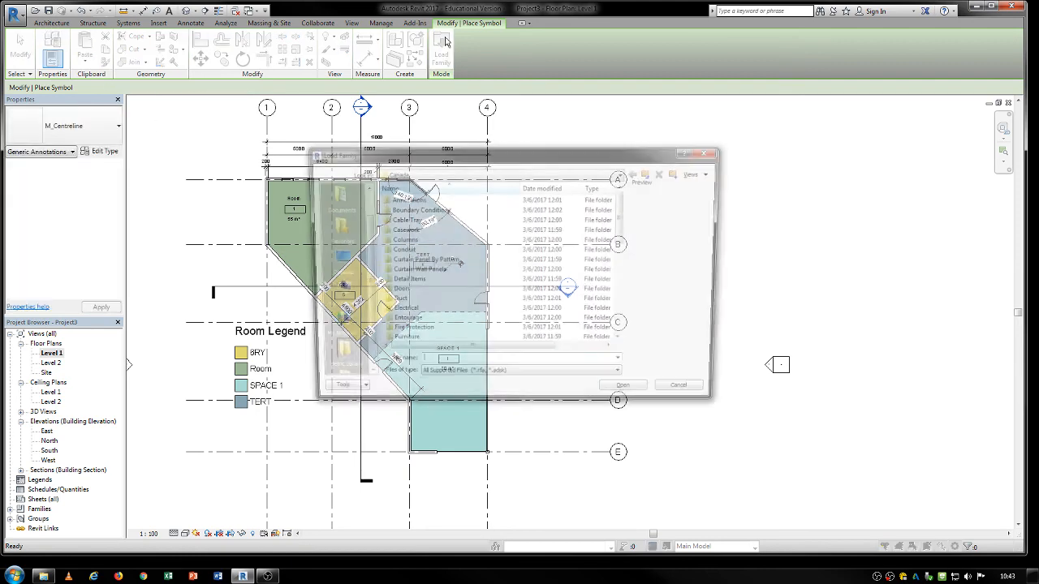
{"action": "left_click", "coordinate": [688, 397]}
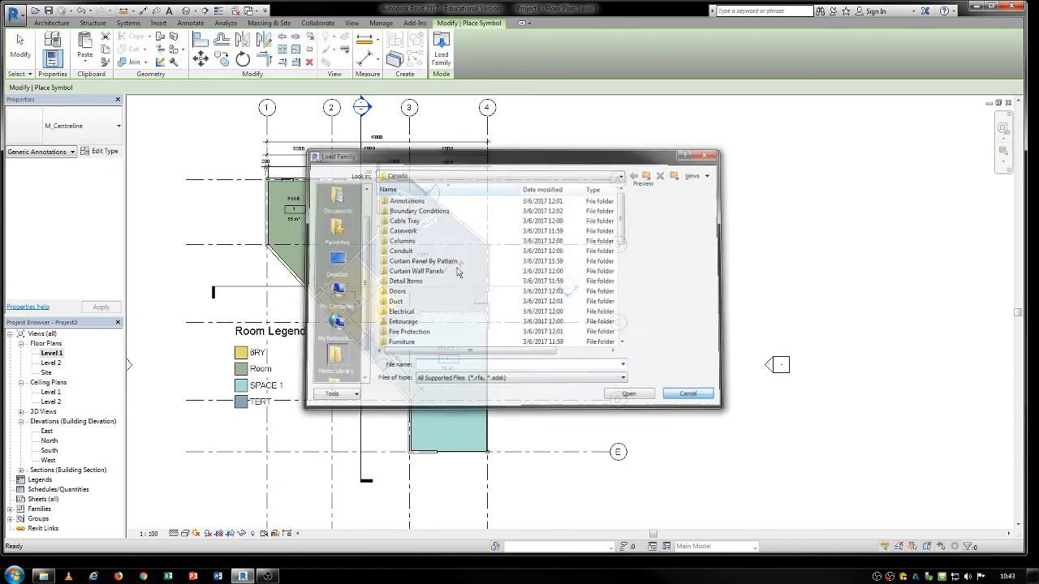
{"action": "left_click", "coordinate": [59, 130]}
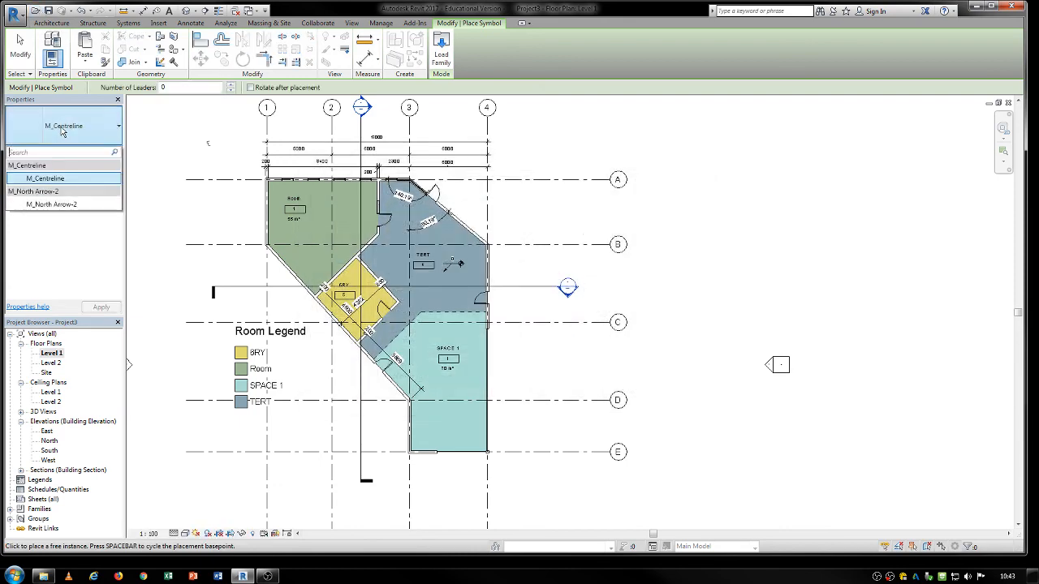
{"action": "left_click", "coordinate": [46, 205]}
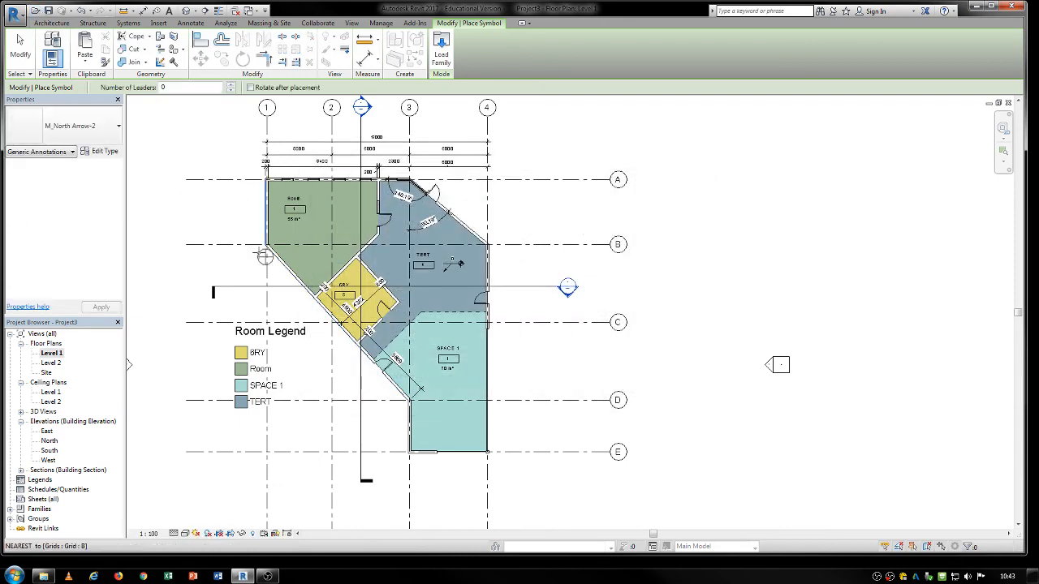
{"action": "left_click", "coordinate": [530, 209]}
{"action": "key", "text": "Escape"}
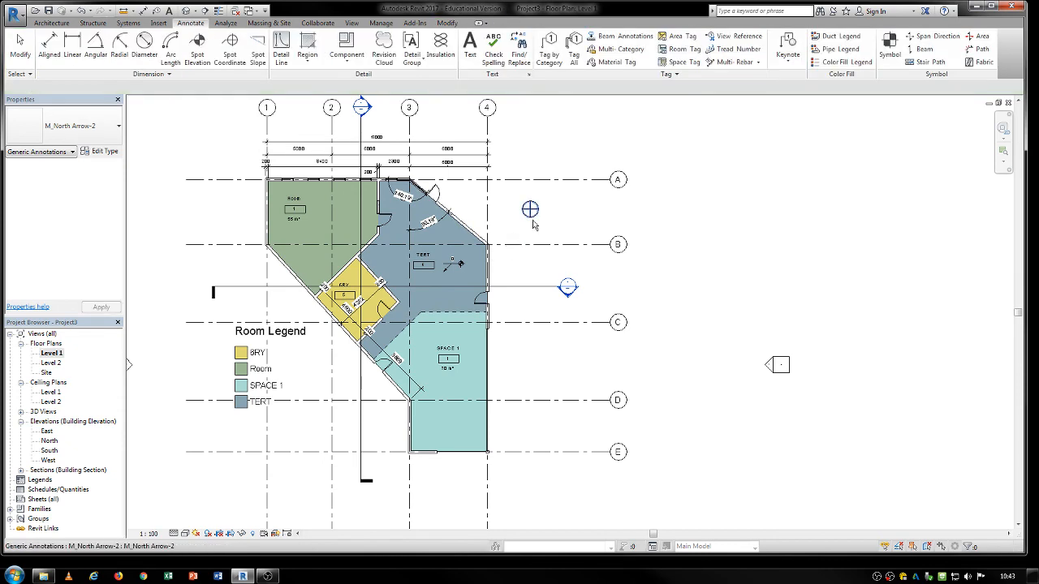
{"action": "scroll", "coordinate": [537, 210], "scroll_direction": "up", "scroll_amount": 3}
{"action": "left_click", "coordinate": [539, 212]}
{"action": "middle_click_drag", "start_coordinate": [365, 212], "coordinate": [436, 237]}
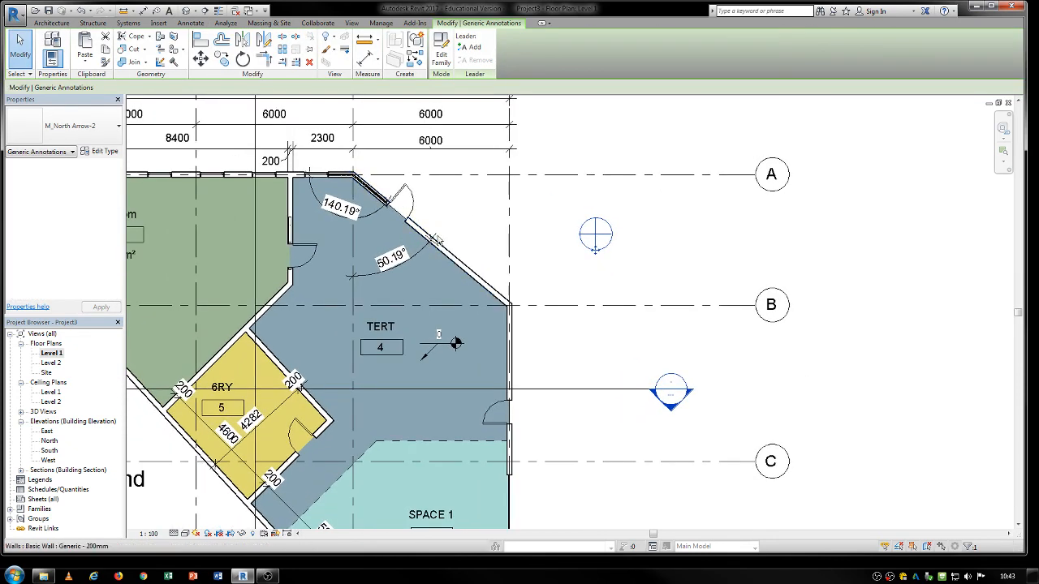
{"action": "left_click", "coordinate": [472, 224]}
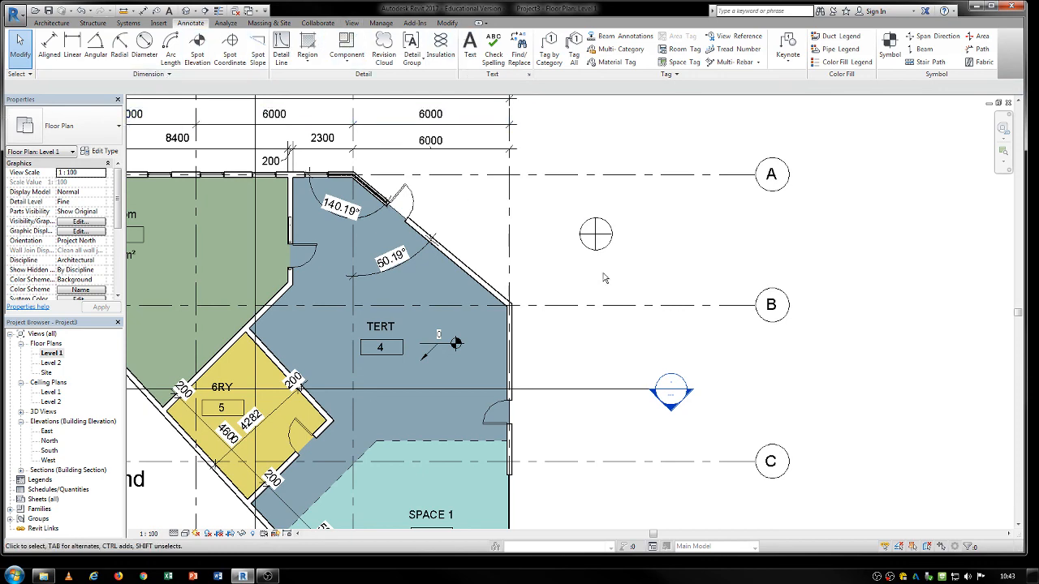
{"action": "left_click", "coordinate": [596, 243]}
{"action": "scroll", "coordinate": [560, 247], "scroll_direction": "down", "scroll_amount": 2}
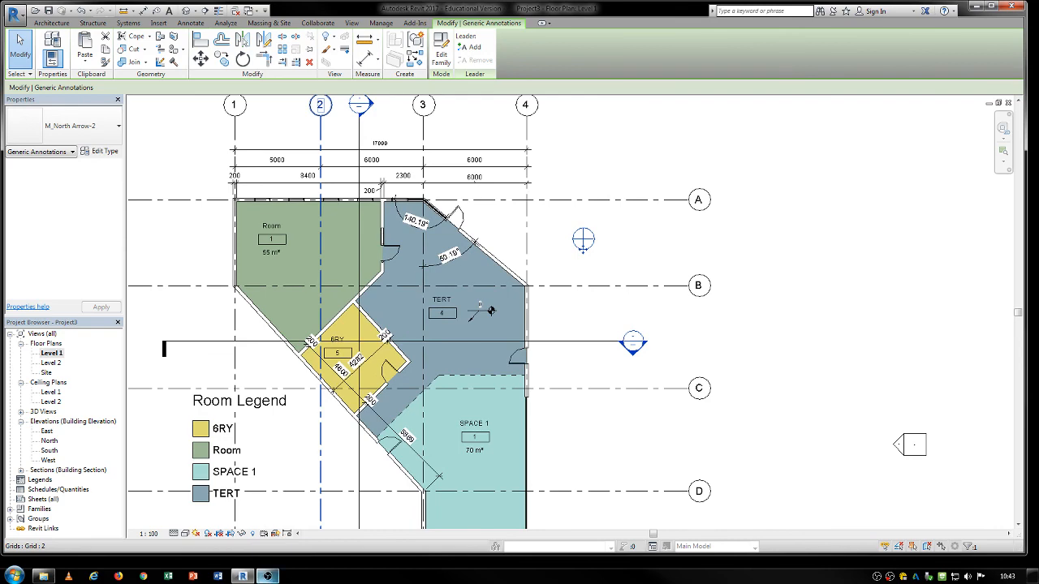
{"action": "left_click", "coordinate": [264, 576]}
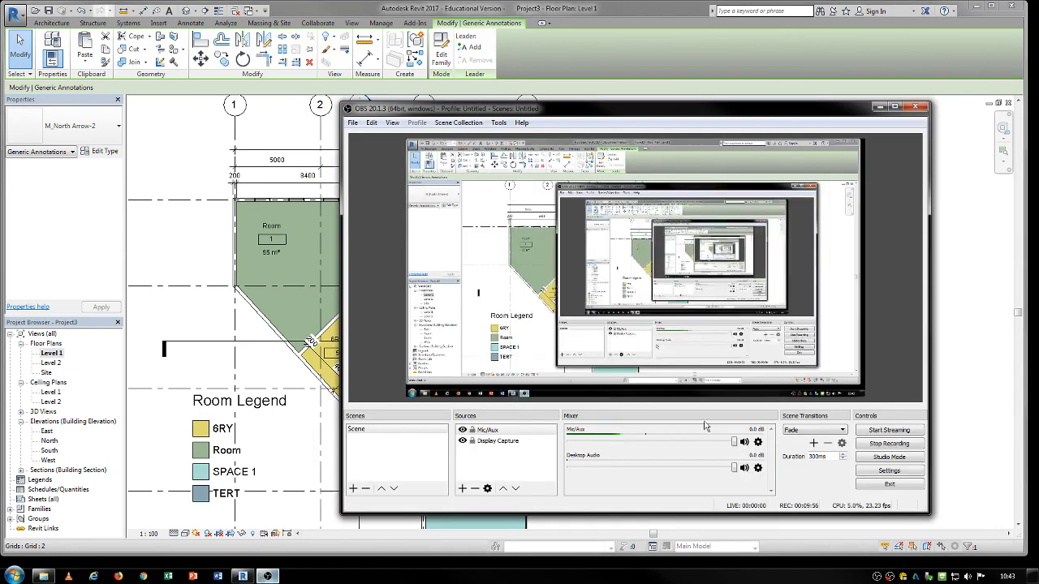